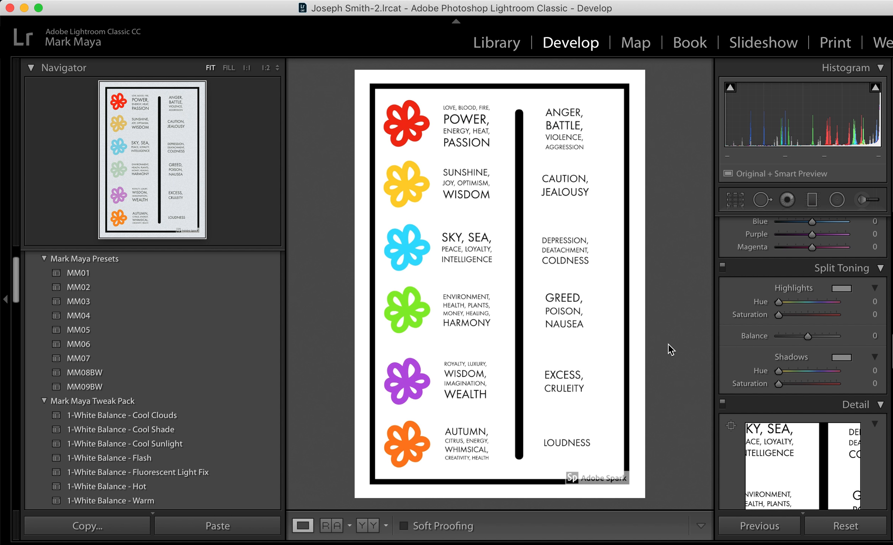
# Go to the next photo, the couple in the field, and preview the MM presets on it without applying any.
pyautogui.press('Right')
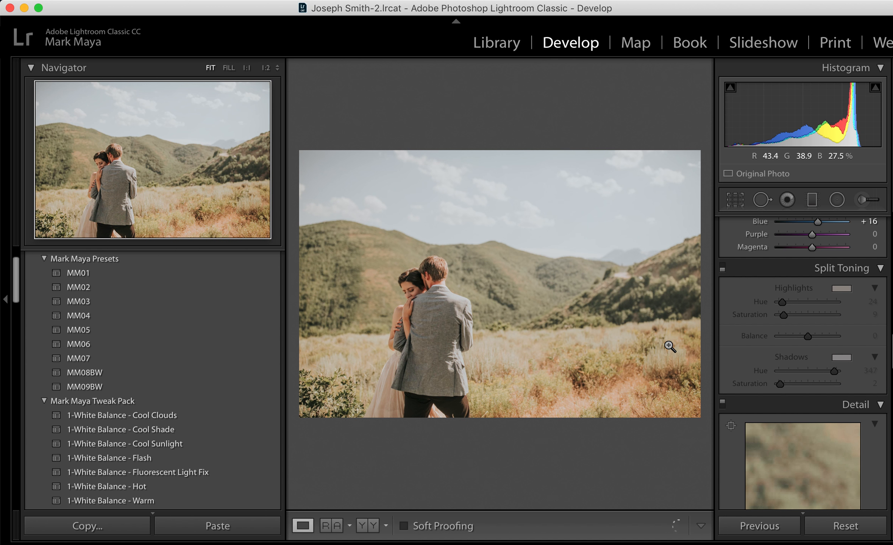
pyautogui.click(73, 274)
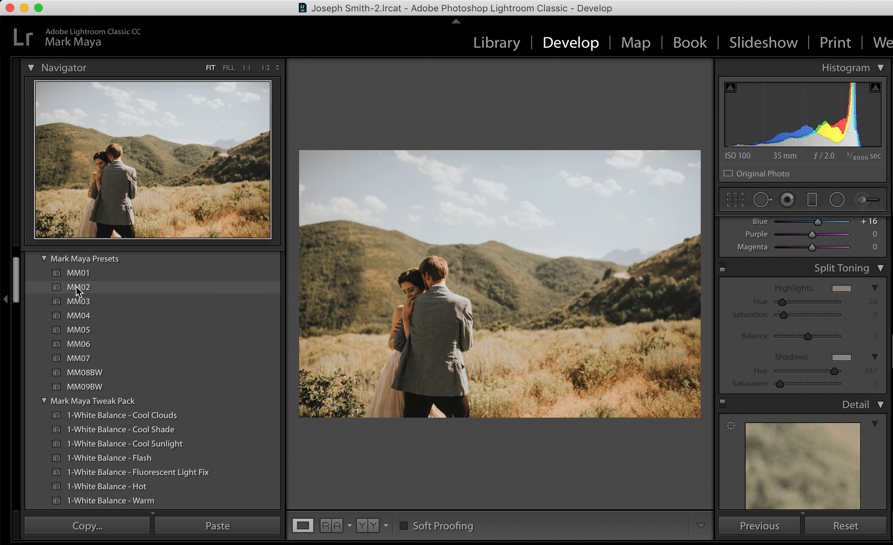
pyautogui.click(76, 301)
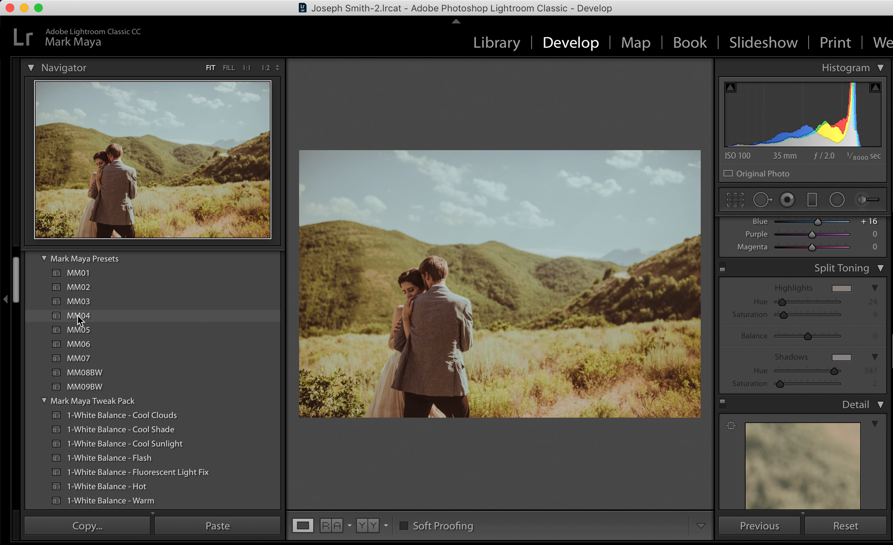
pyautogui.click(79, 330)
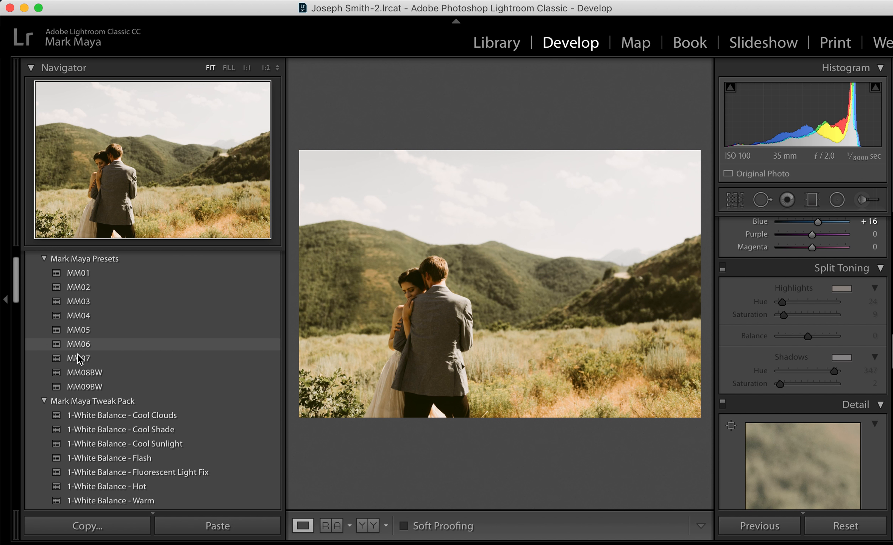
pyautogui.click(81, 386)
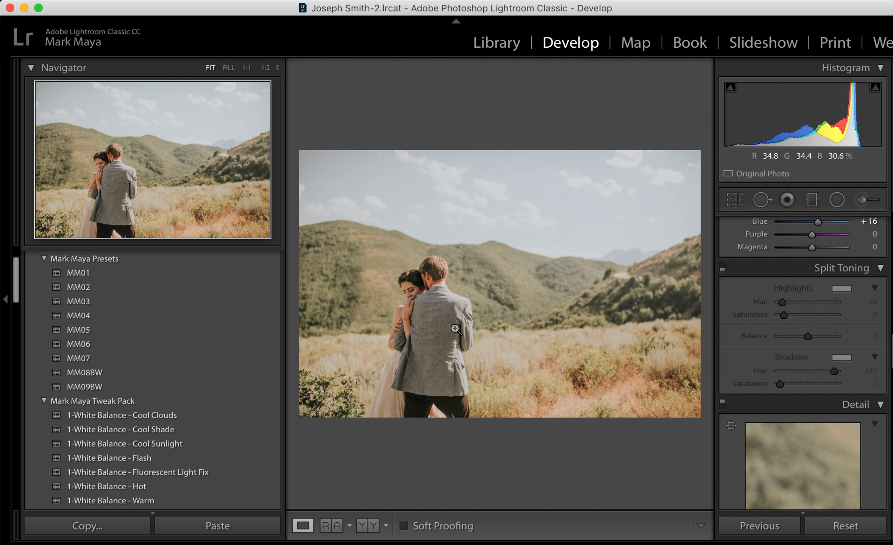
# Toggle the Split Toning adjustments on and off to compare the photo, leaving them enabled.
pyautogui.click(722, 269)
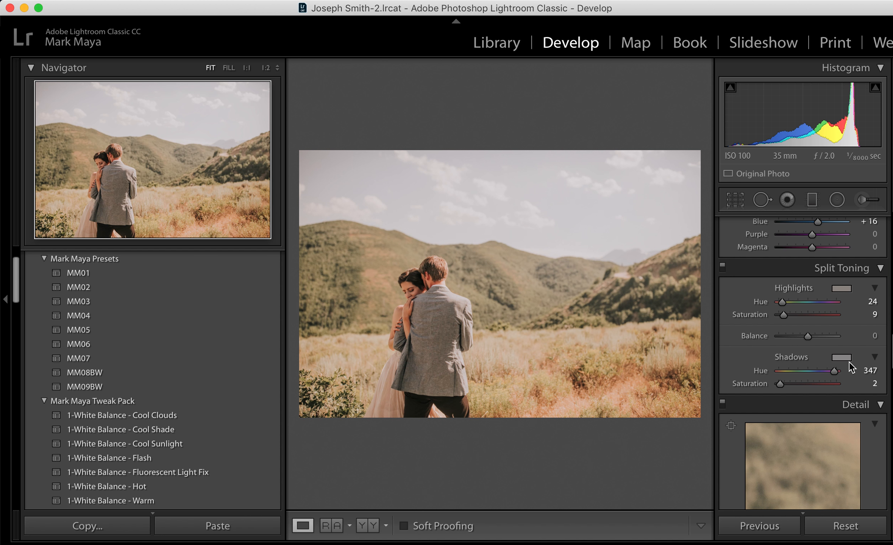
pyautogui.click(721, 264)
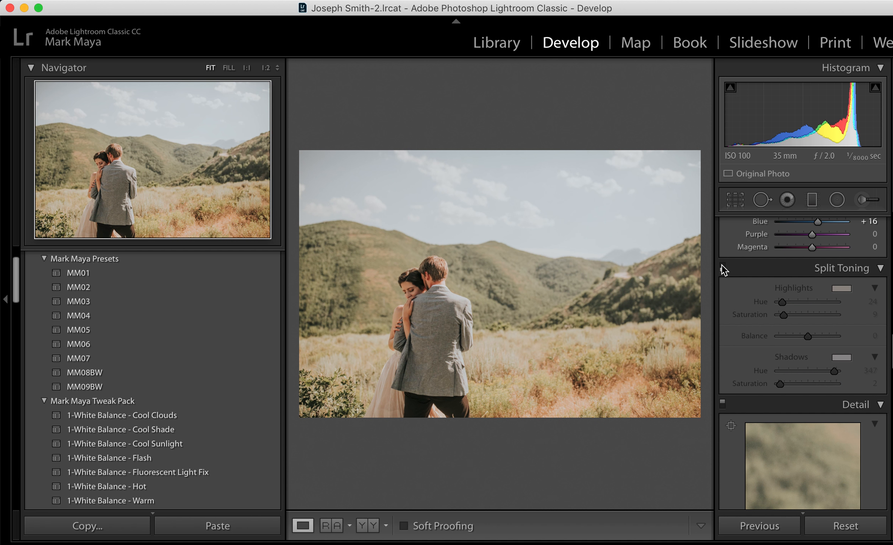
pyautogui.click(721, 265)
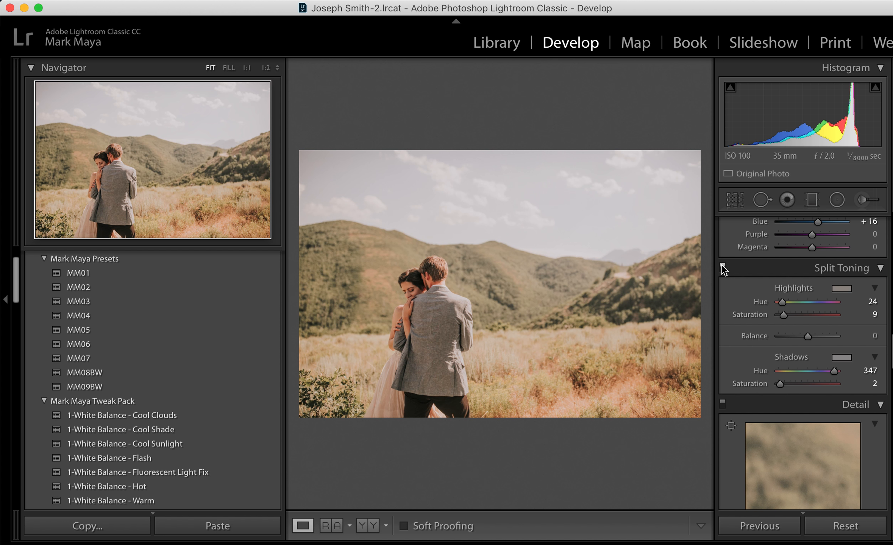
pyautogui.click(722, 264)
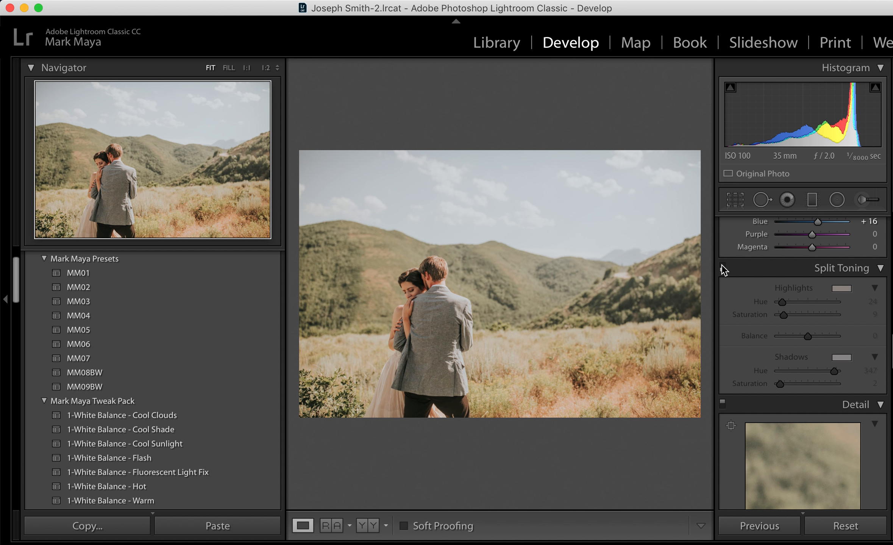
pyautogui.click(722, 264)
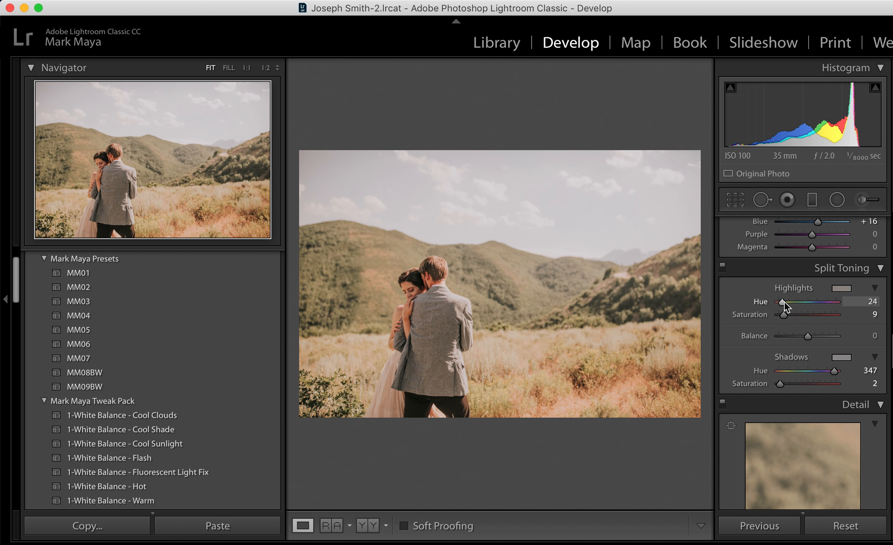
# Try small shifts of the Split Toning highlights hue and saturation, undoing each one.
pyautogui.moveTo(783, 301); pyautogui.dragTo(783, 302)
pyautogui.press('super+z')
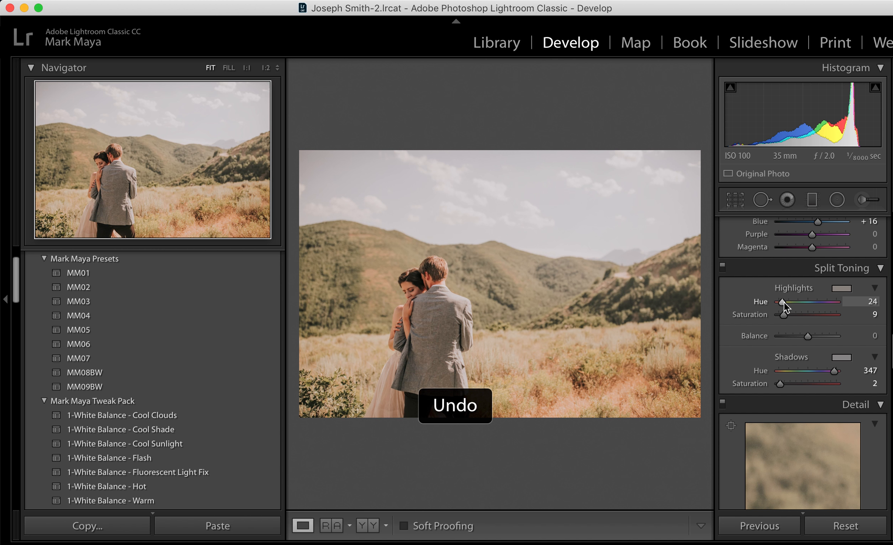
pyautogui.moveTo(784, 302)
pyautogui.mouseDown()
pyautogui.moveTo(836, 303)
pyautogui.moveTo(783, 303)
pyautogui.mouseUp()
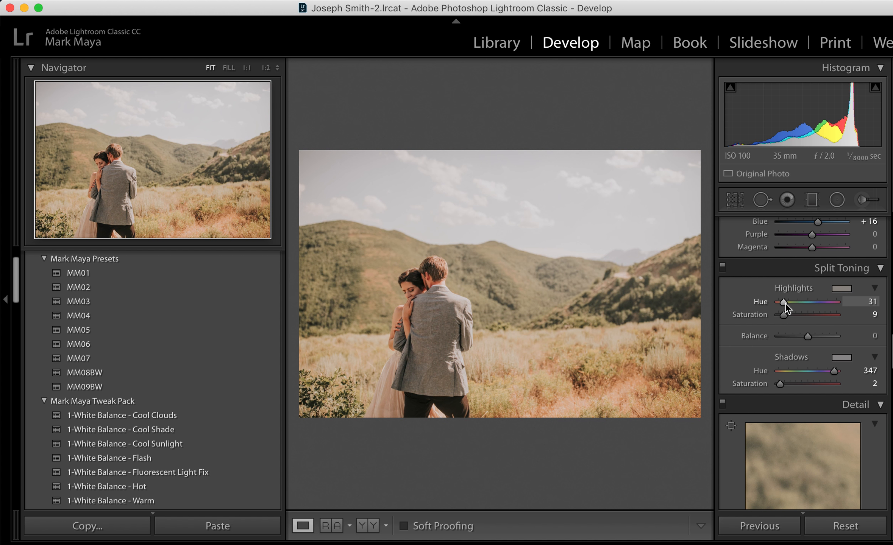
pyautogui.press('super+z')
pyautogui.moveTo(782, 315)
pyautogui.mouseDown()
pyautogui.moveTo(824, 314)
pyautogui.moveTo(779, 316)
pyautogui.mouseUp()
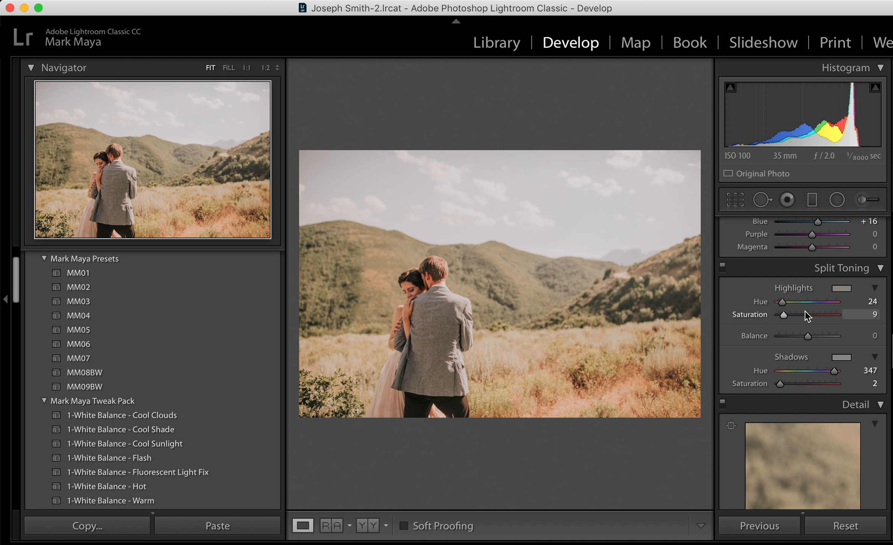
pyautogui.press('super+z')
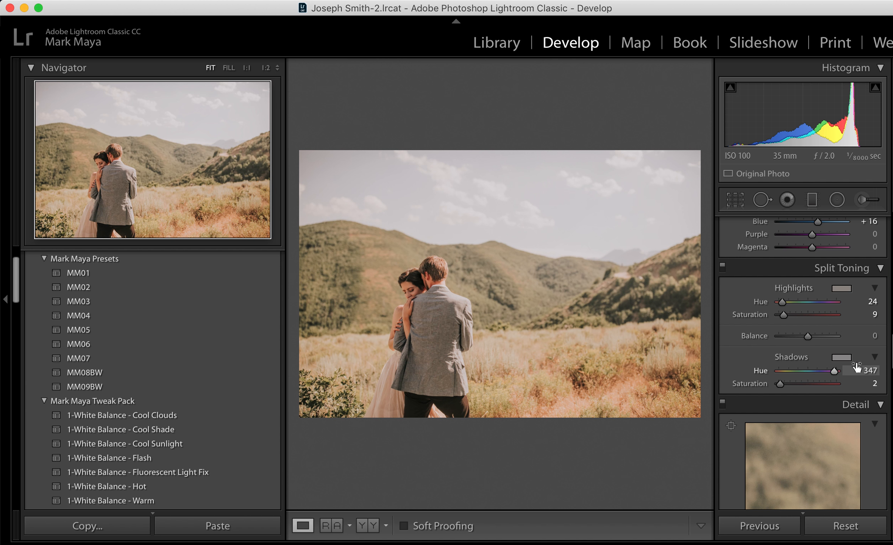
# Try a different Split Toning shadows hue and undo it.
pyautogui.moveTo(833, 369)
pyautogui.mouseDown()
pyautogui.moveTo(784, 372)
pyautogui.moveTo(841, 365)
pyautogui.mouseUp()
pyautogui.press('super+z')
pyautogui.press('super+z')
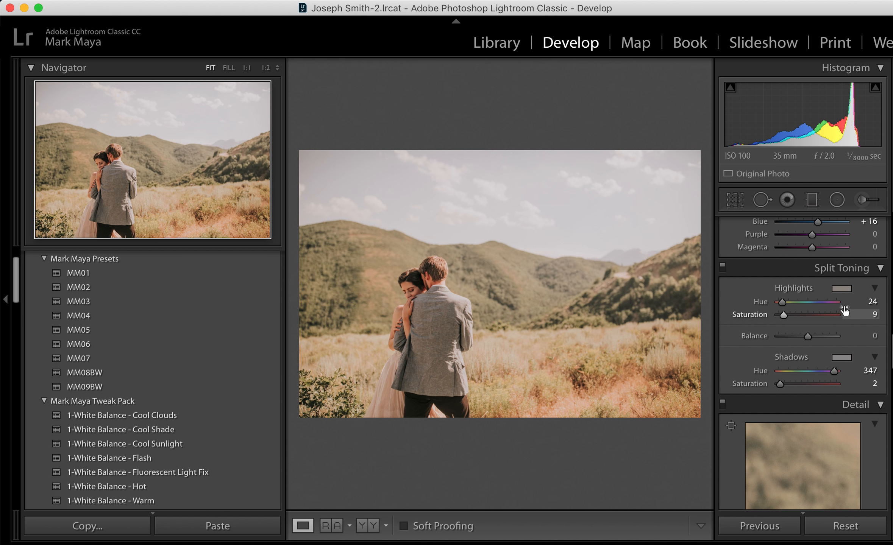
# Open the Split Toning highlights colour picker and sample tints from yellow to green, reaching hue 105 and saturation 15.
pyautogui.click(838, 288)
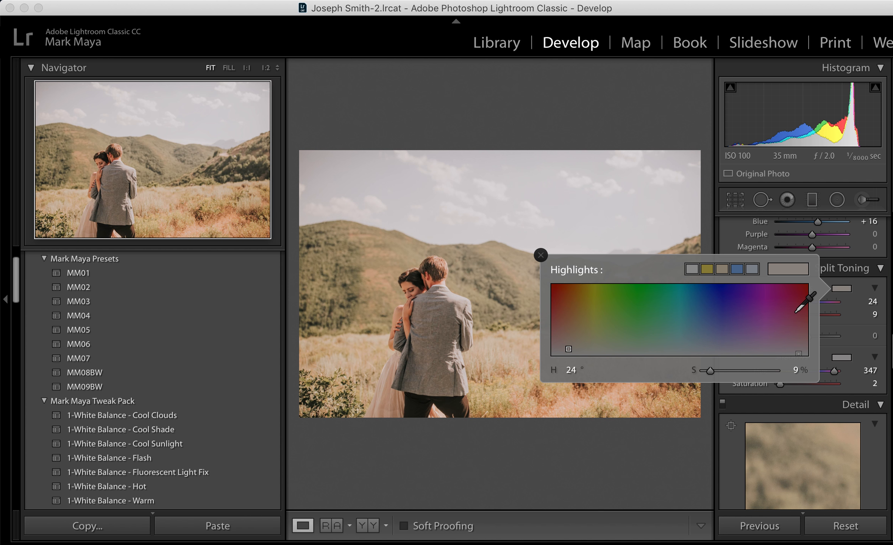
pyautogui.click(580, 350)
pyautogui.click(596, 350)
pyautogui.click(611, 347)
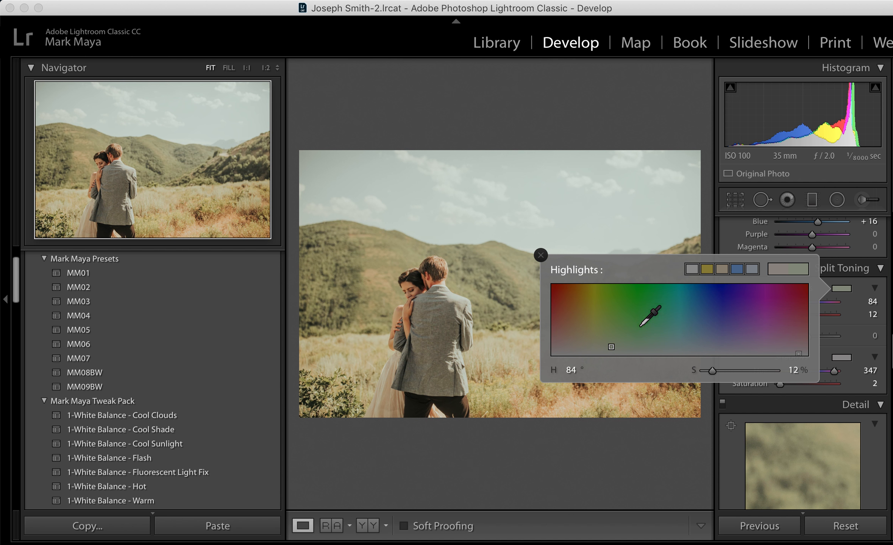
pyautogui.click(627, 345)
# Sample highlight tints from green at hue 137 through cyan and blue to magenta at hue 298, saturation 11.
pyautogui.click(648, 348)
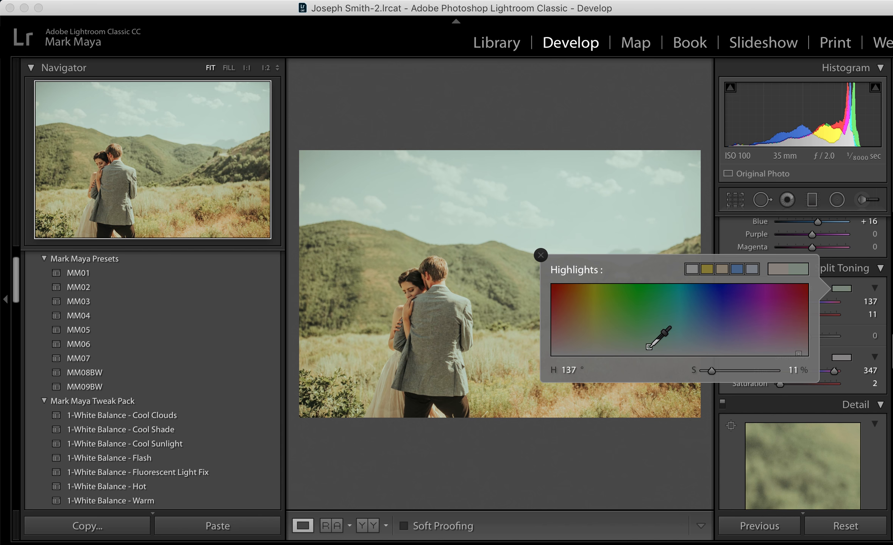
pyautogui.click(674, 347)
pyautogui.click(693, 348)
pyautogui.click(707, 345)
pyautogui.click(757, 346)
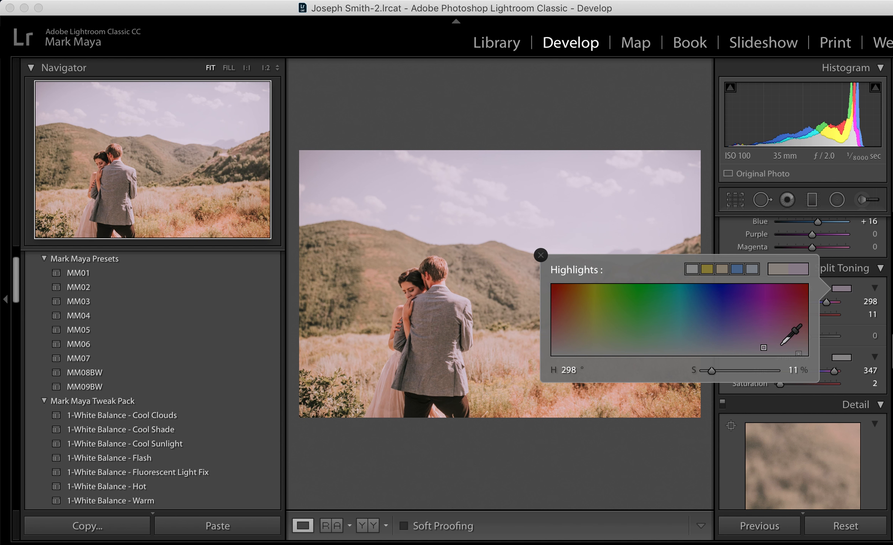
# Sample highlight tints from pink back through blue and green to yellow at hue 54, saturation 10.
pyautogui.click(779, 345)
pyautogui.click(720, 347)
pyautogui.click(643, 348)
pyautogui.click(624, 348)
pyautogui.click(600, 346)
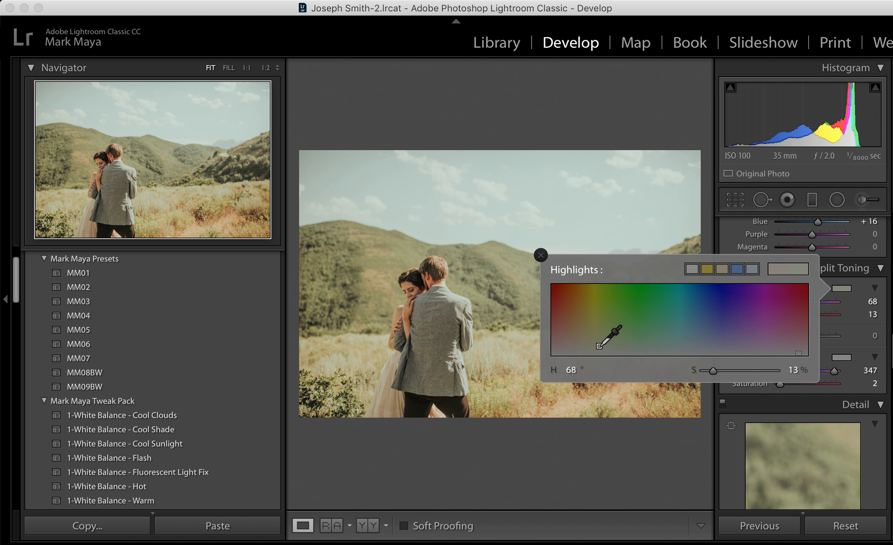
pyautogui.click(589, 349)
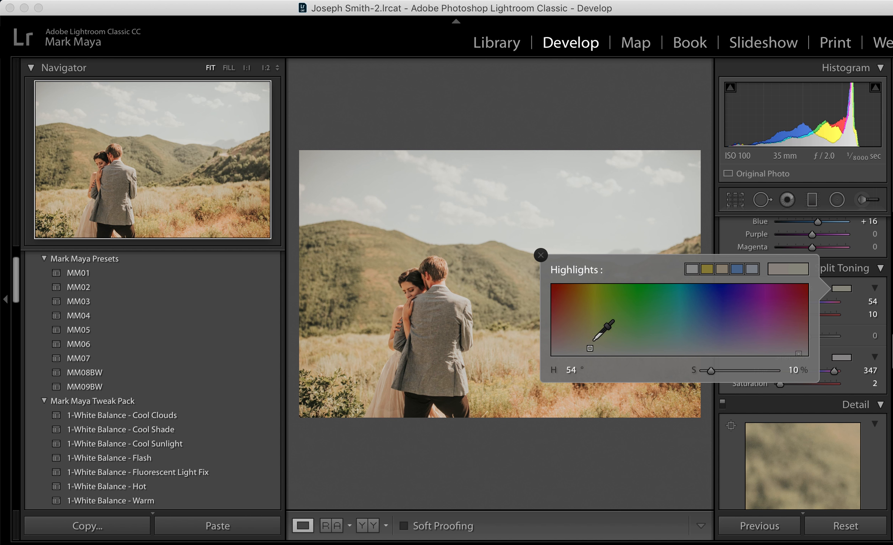
# Sweep the highlights tint to hue 251, saturation 15, choose pink at hue 307, saturation 12, and close the colour picker.
pyautogui.moveTo(586, 347)
pyautogui.mouseDown()
pyautogui.moveTo(565, 348)
pyautogui.moveTo(730, 344)
pyautogui.mouseUp()
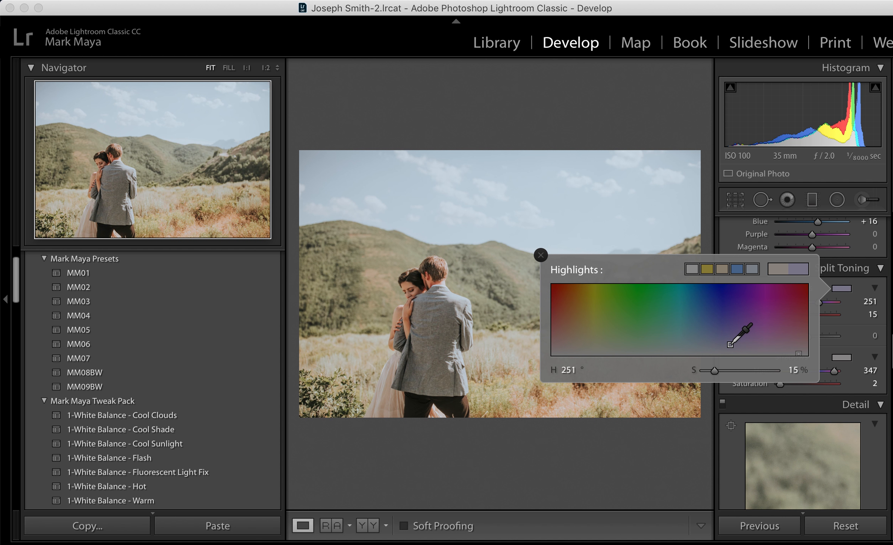
pyautogui.click(756, 344)
pyautogui.click(770, 347)
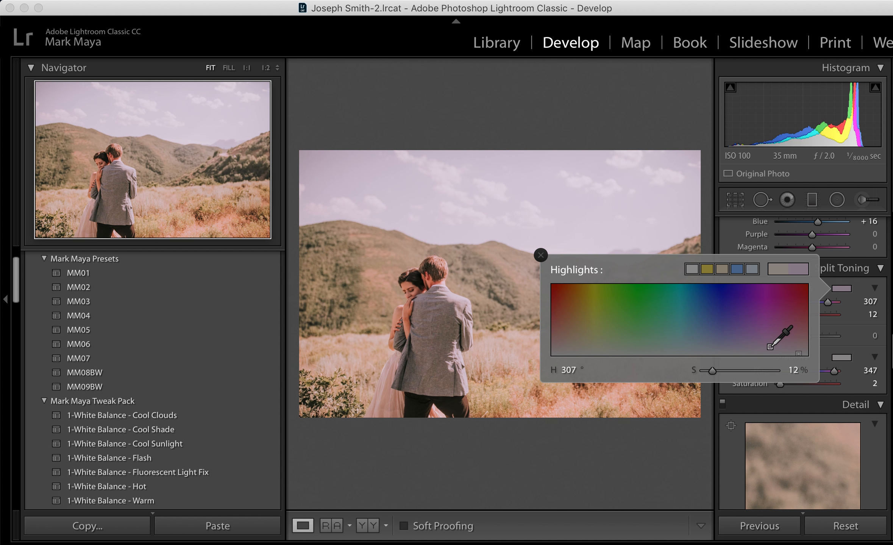
pyautogui.press('Return')
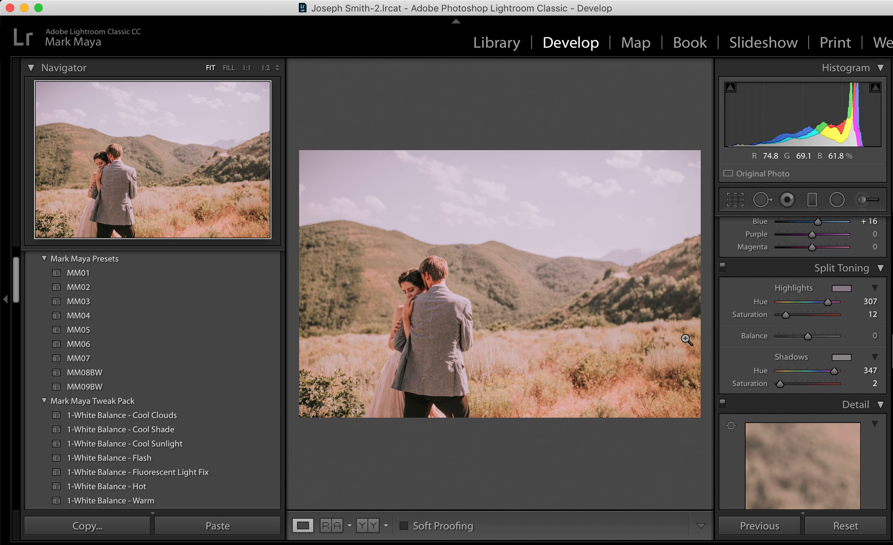
# Undo the sampled Split Toning highlight tints one by one until the highlights are back at hue 24, saturation 9.
pyautogui.press('super+z')
pyautogui.press('super+z')
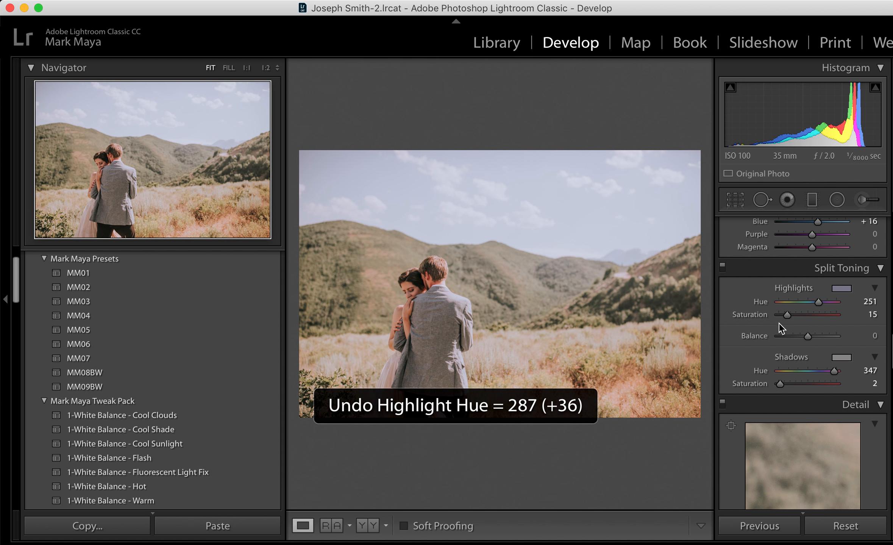
pyautogui.press('super+z')
pyautogui.press('super+z')
pyautogui.press('super+z')
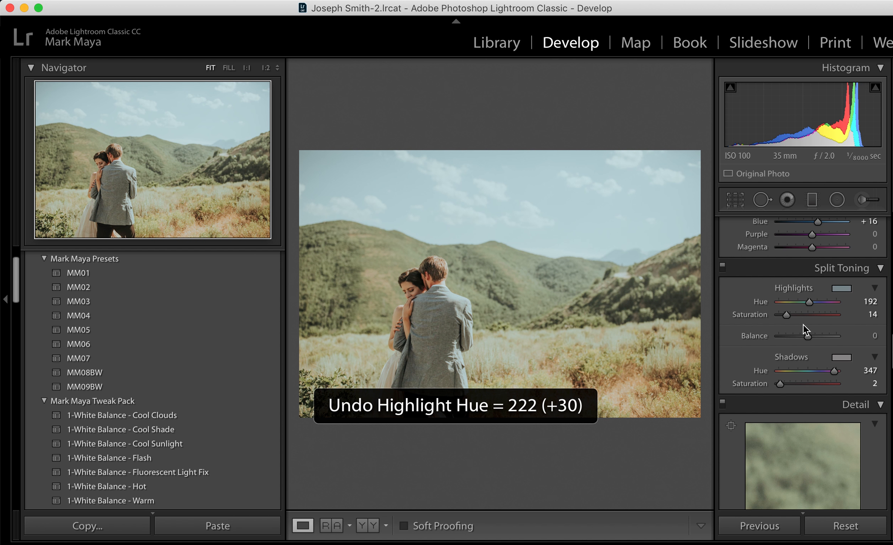
pyautogui.press('super+z')
pyautogui.press('super+z')
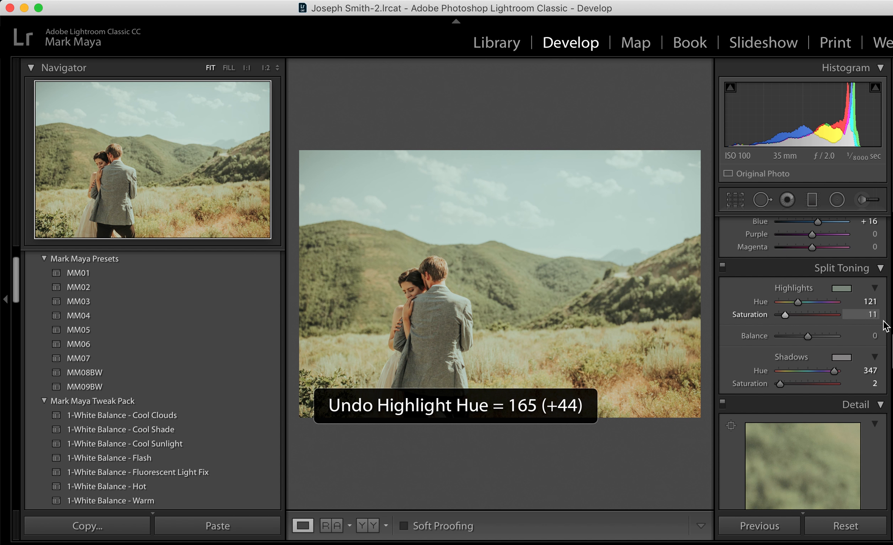
pyautogui.press('super+z')
pyautogui.press('super+z')
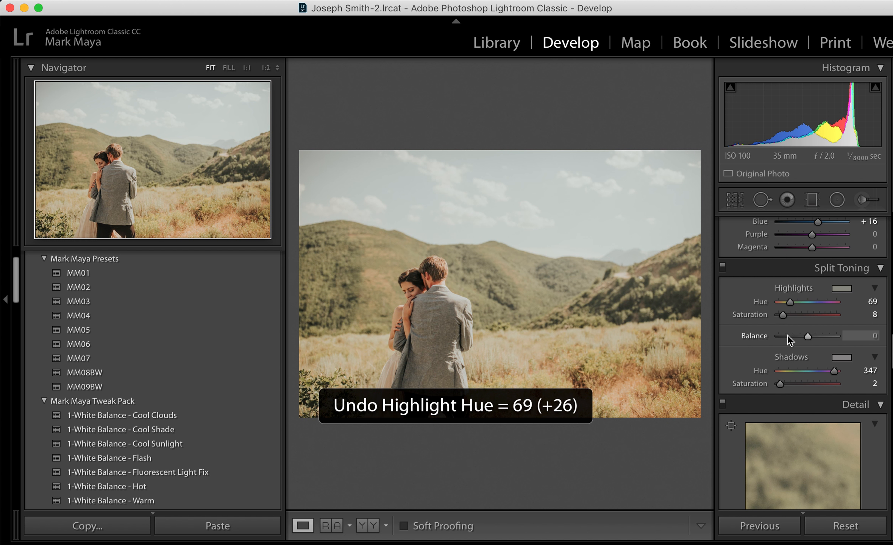
pyautogui.press('super+z')
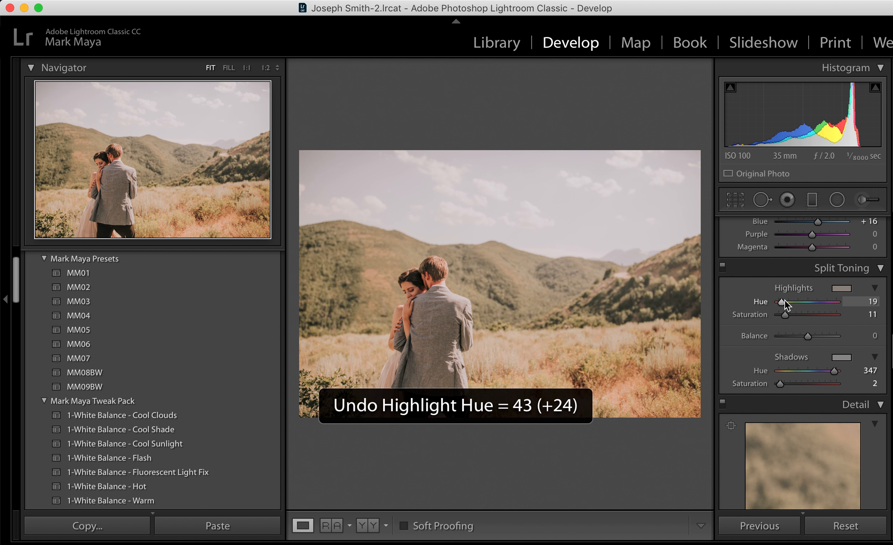
pyautogui.press('super+z')
pyautogui.press('super+z')
pyautogui.press('super+z')
pyautogui.press('super+z')
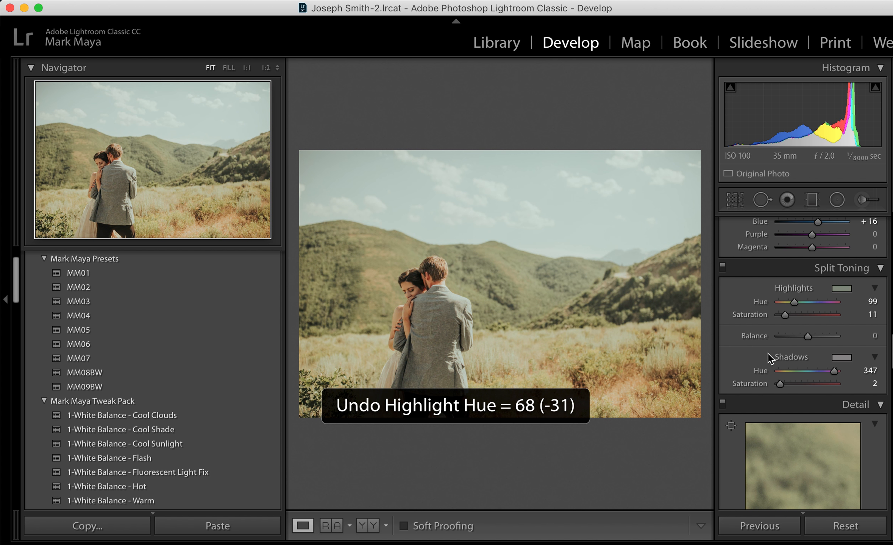
pyautogui.press('super+z')
pyautogui.press('super+z')
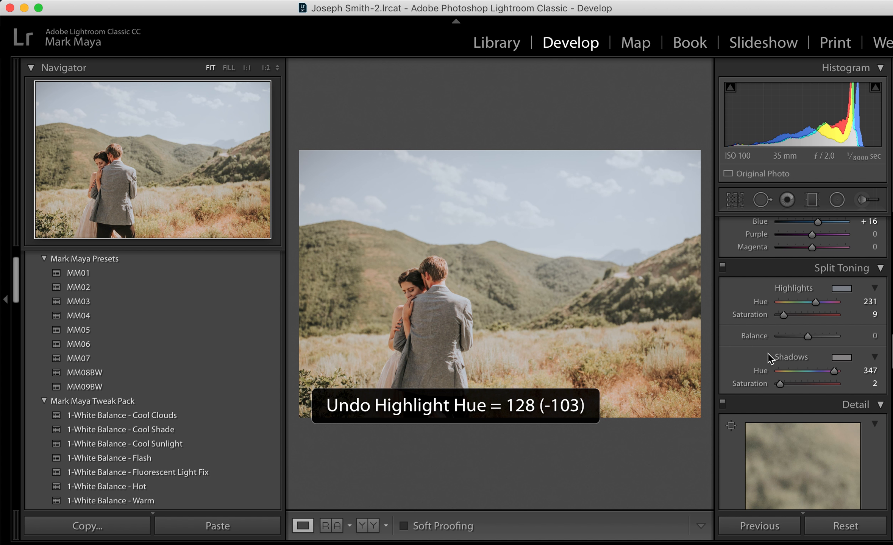
pyautogui.press('super+z')
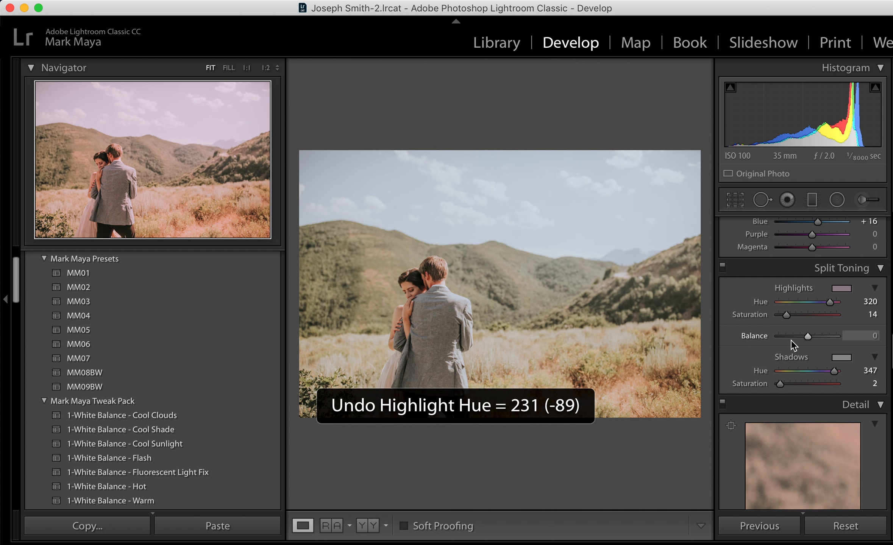
pyautogui.press('super+z')
pyautogui.press('super+z')
pyautogui.press('super+z')
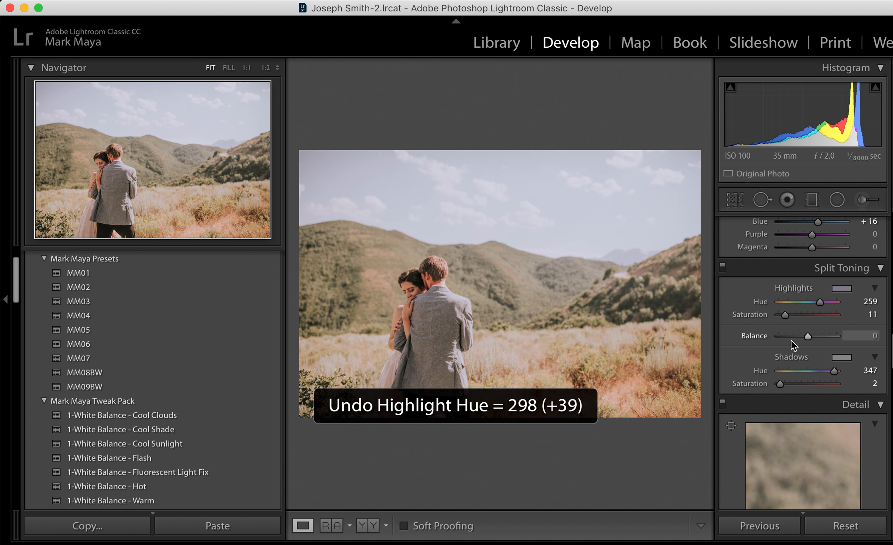
pyautogui.press('super+z')
pyautogui.press('super+z')
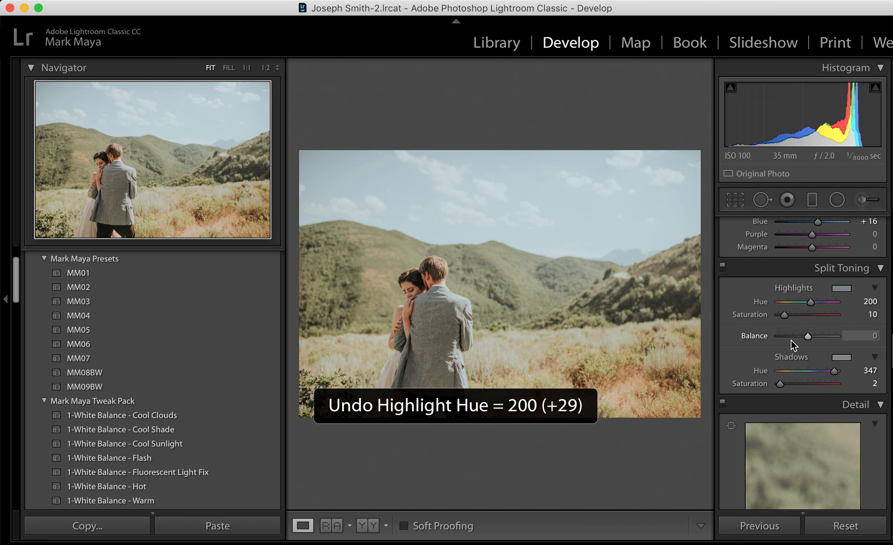
pyautogui.press('super+z')
pyautogui.press('super+z')
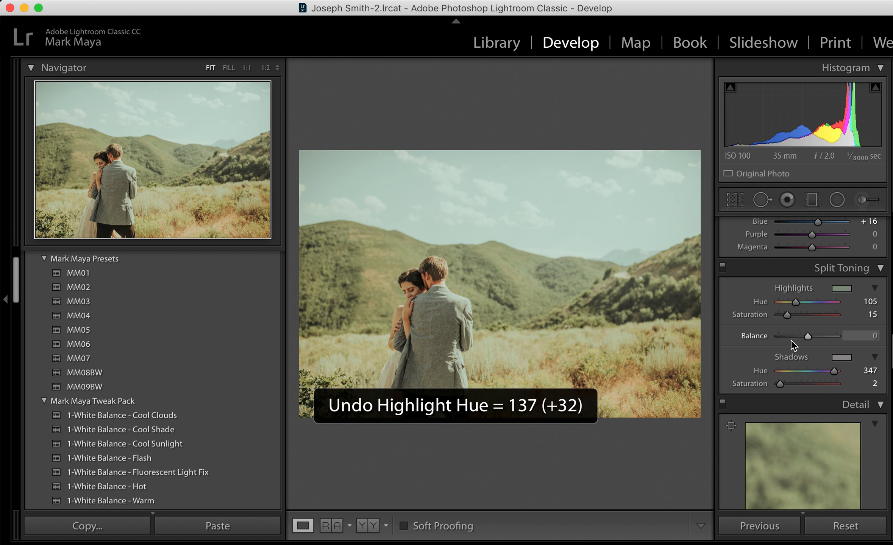
pyautogui.press('super+z')
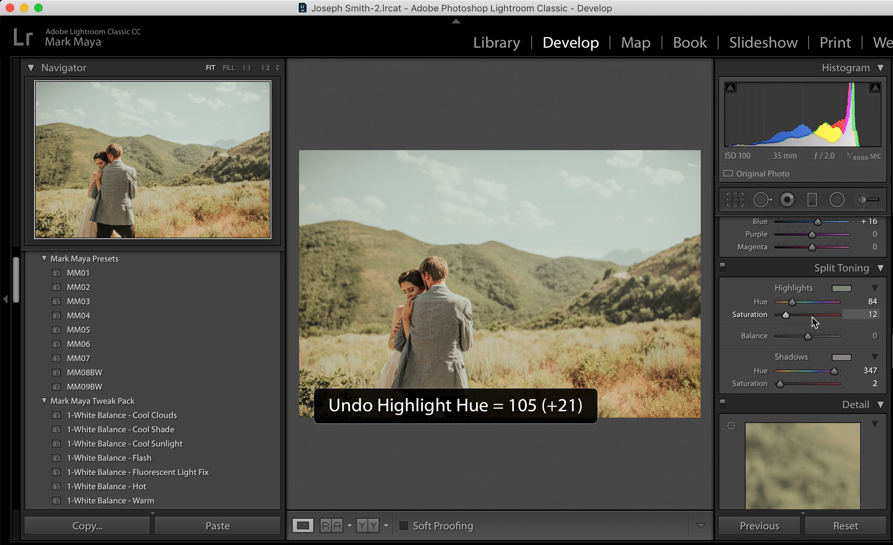
pyautogui.press('super+z')
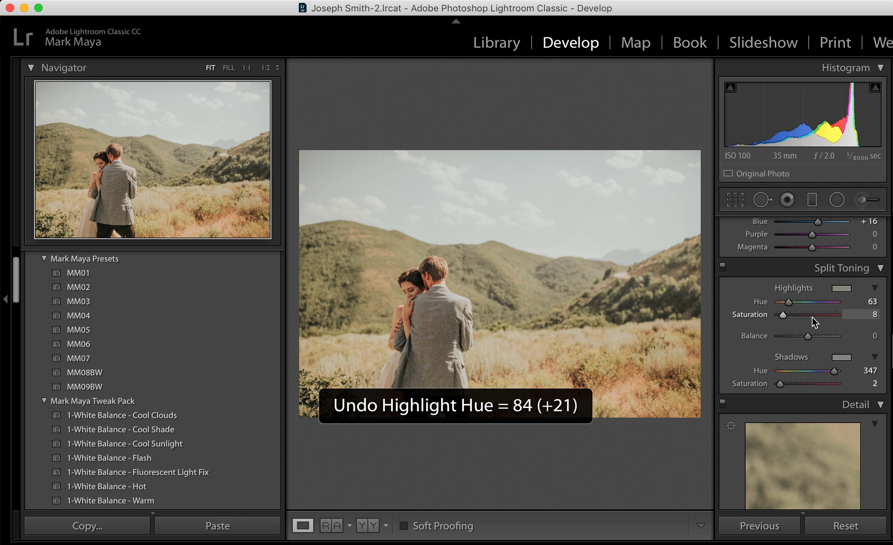
pyautogui.press('super+z')
pyautogui.press('super+z')
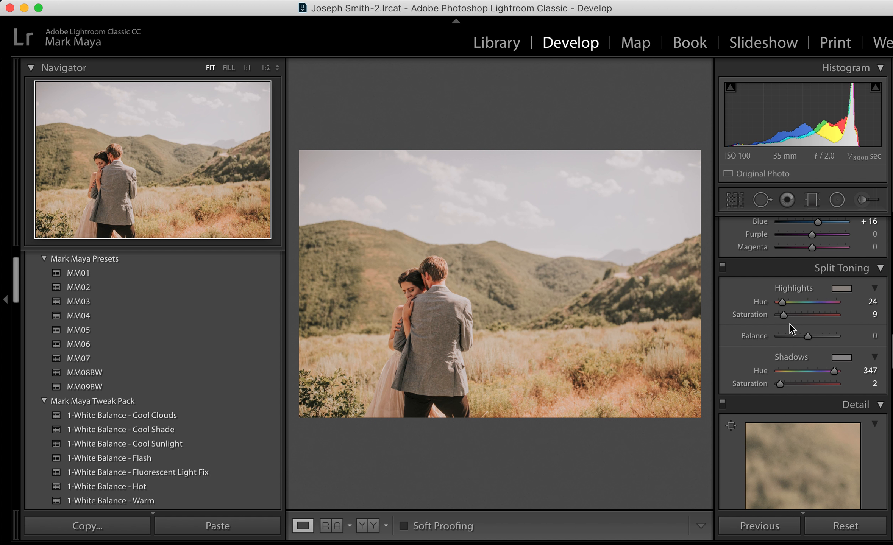
# Sample blue tints for the Split Toning shadows, then match the highlights' warm tint at hue 24, saturation 7, and close the colour picker.
pyautogui.click(842, 358)
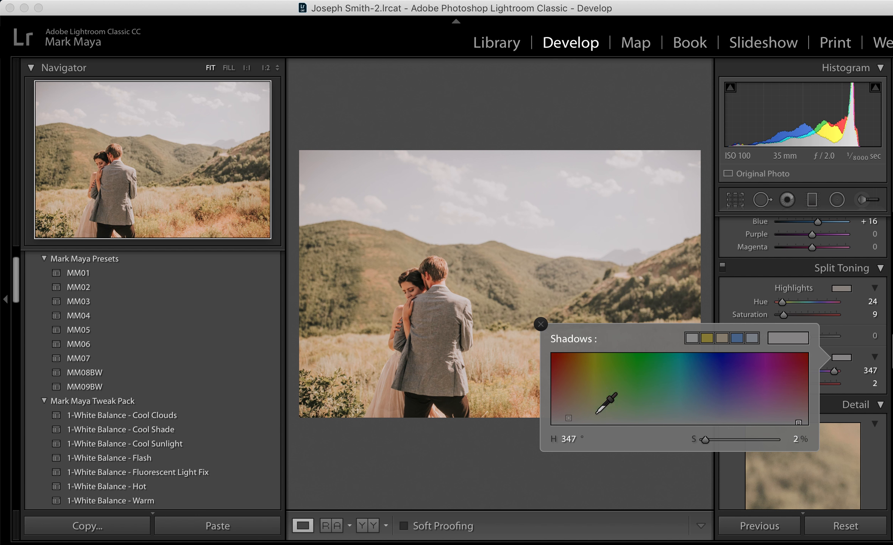
pyautogui.click(580, 418)
pyautogui.moveTo(579, 418); pyautogui.dragTo(720, 413)
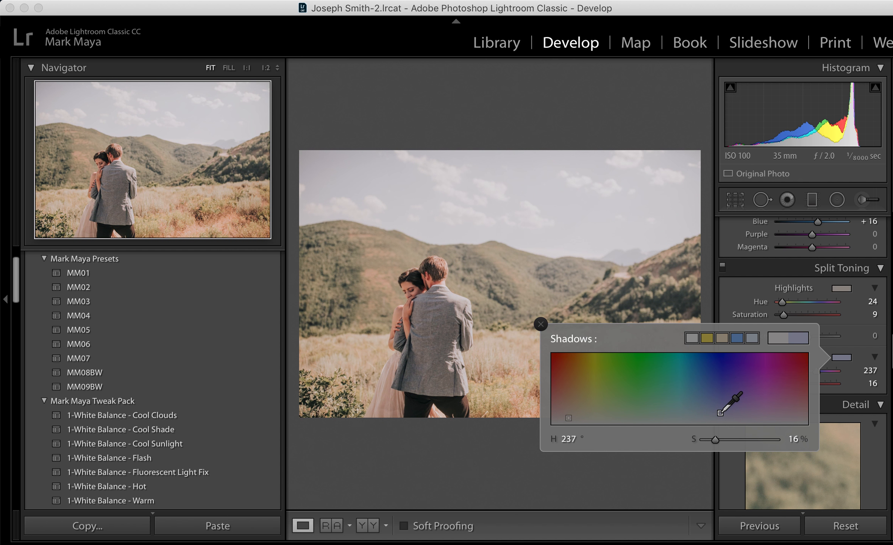
pyautogui.click(714, 361)
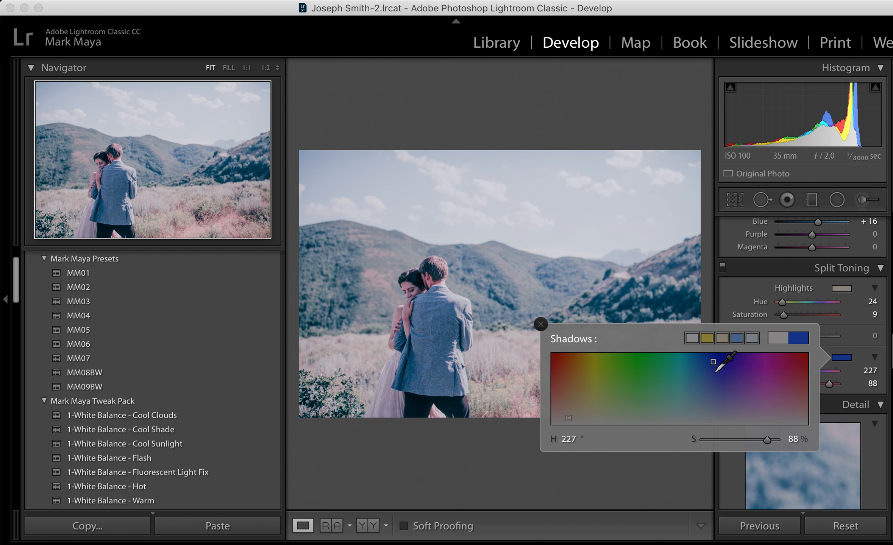
pyautogui.click(714, 414)
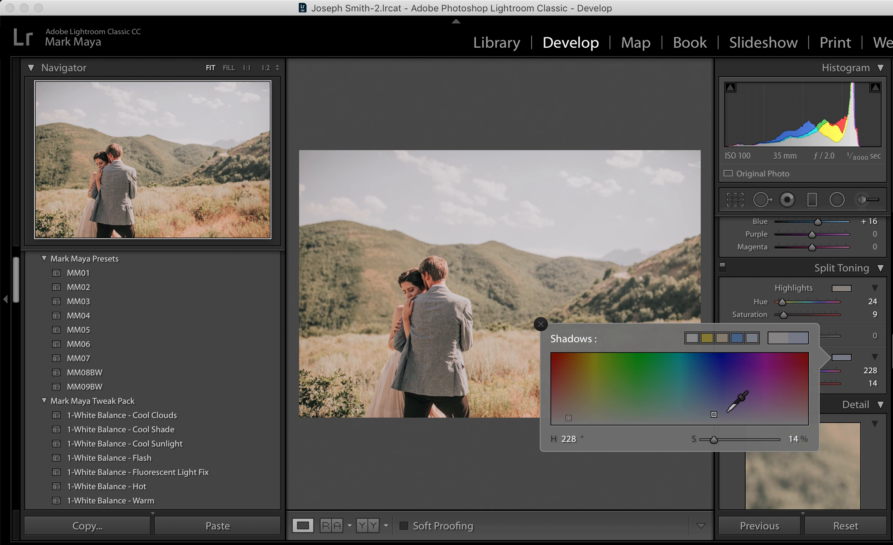
pyautogui.click(568, 419)
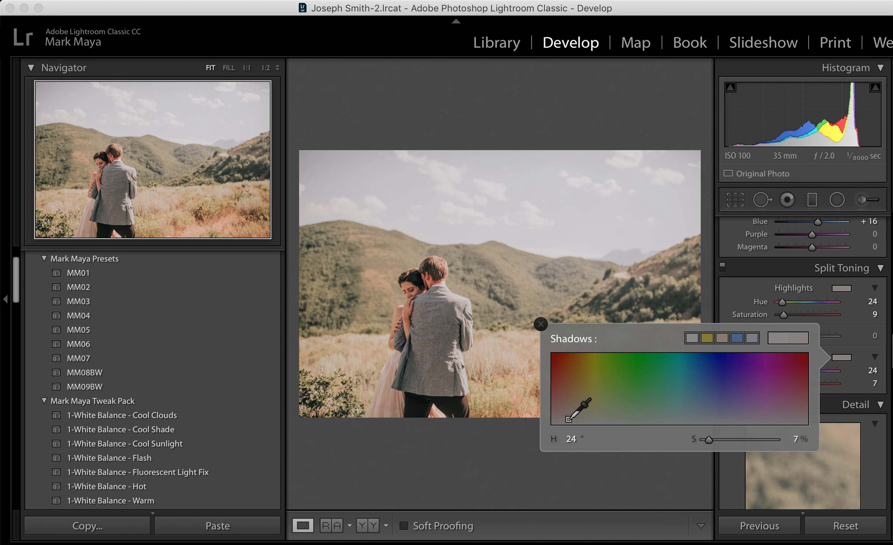
pyautogui.click(540, 325)
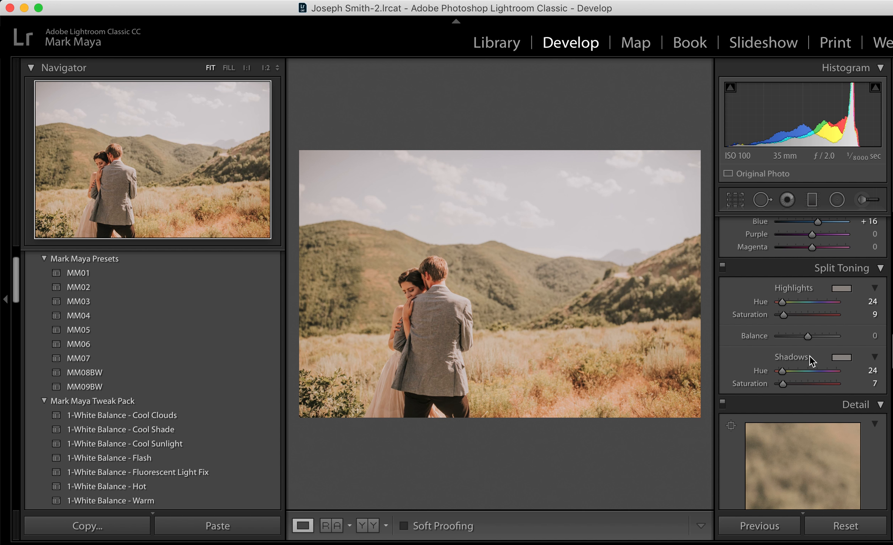
# Start a new develop preset named "Warm Split Tones 1" that includes only the Split Toning settings.
pyautogui.click(188, 2)
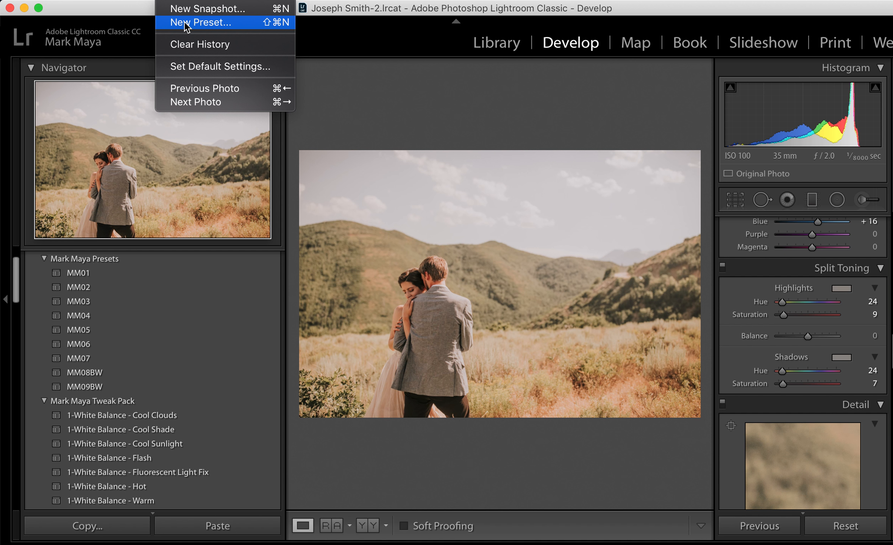
pyautogui.click(348, 118)
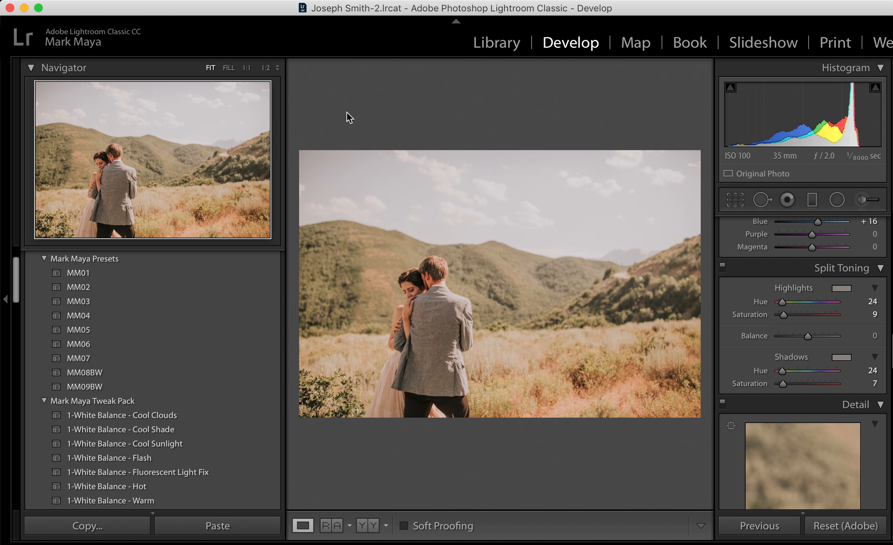
pyautogui.press('super+shift+n')
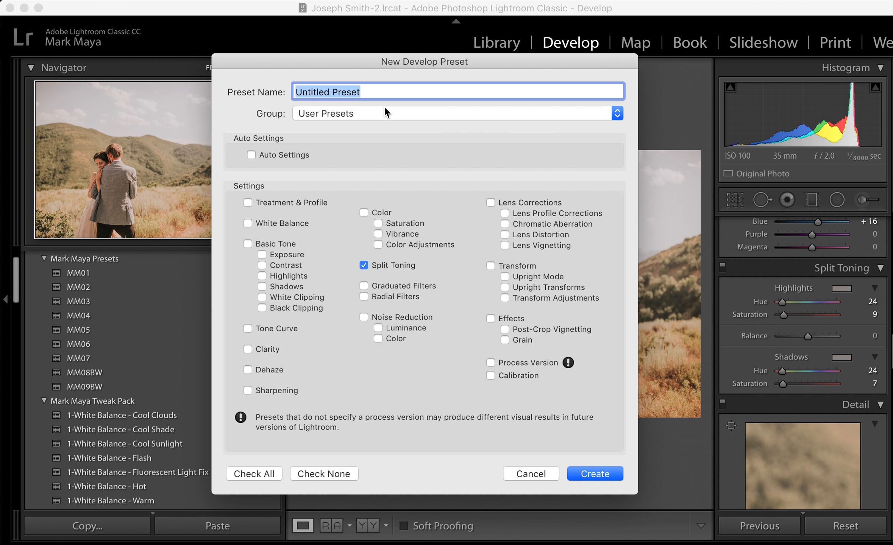
pyautogui.write('Sp')
pyautogui.press('BackSpace')
pyautogui.press('BackSpace')
pyautogui.write('Warm SPlit')
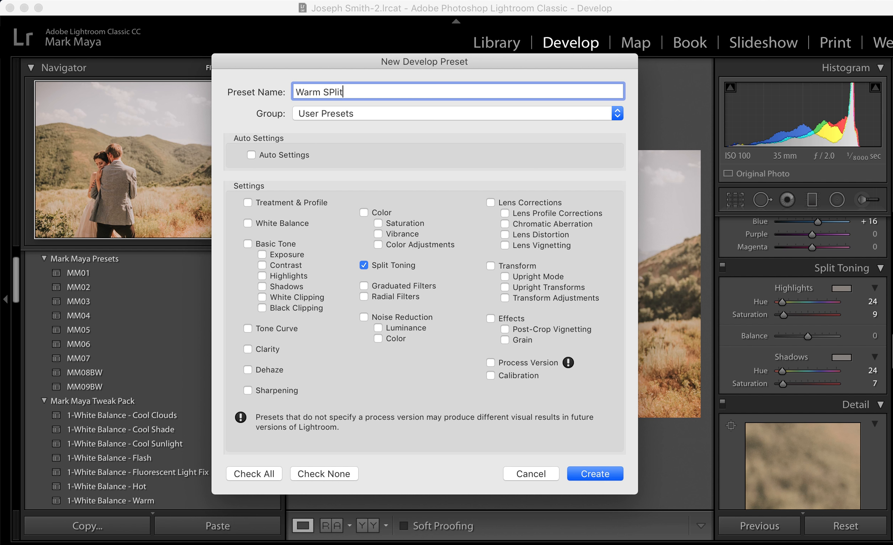
pyautogui.press('BackSpace')
pyautogui.write('plit TOn')
pyautogui.press('BackSpace')
pyautogui.press('BackSpace')
pyautogui.write('ones')
pyautogui.click(322, 472)
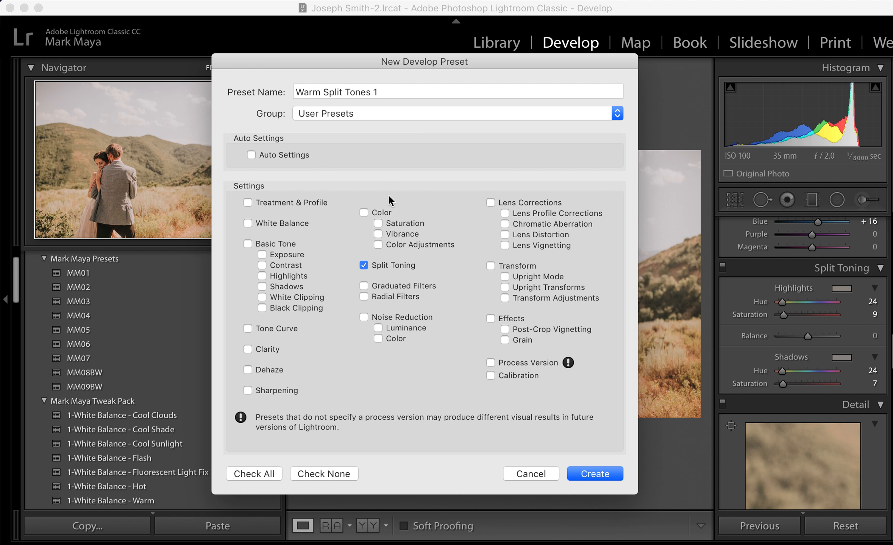
# Assign the preset to a new group named "Split Tones", create it, and bring it into view in the preset list.
pyautogui.click(340, 108)
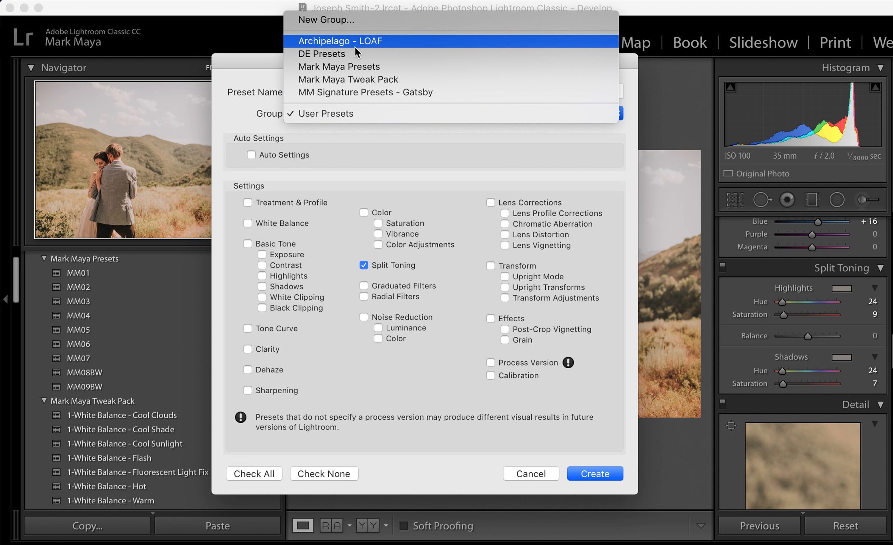
pyautogui.click(344, 22)
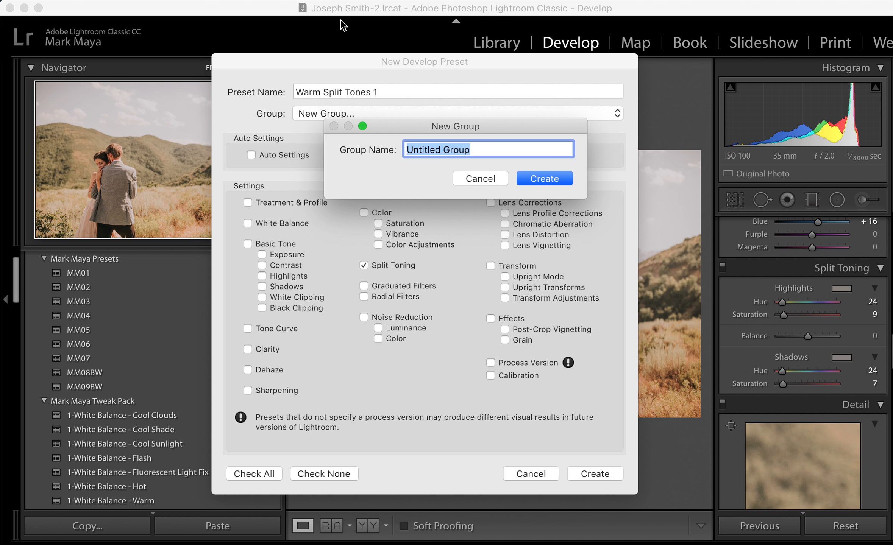
pyautogui.write('SP')
pyautogui.write('pli')
pyautogui.write('t Tones')
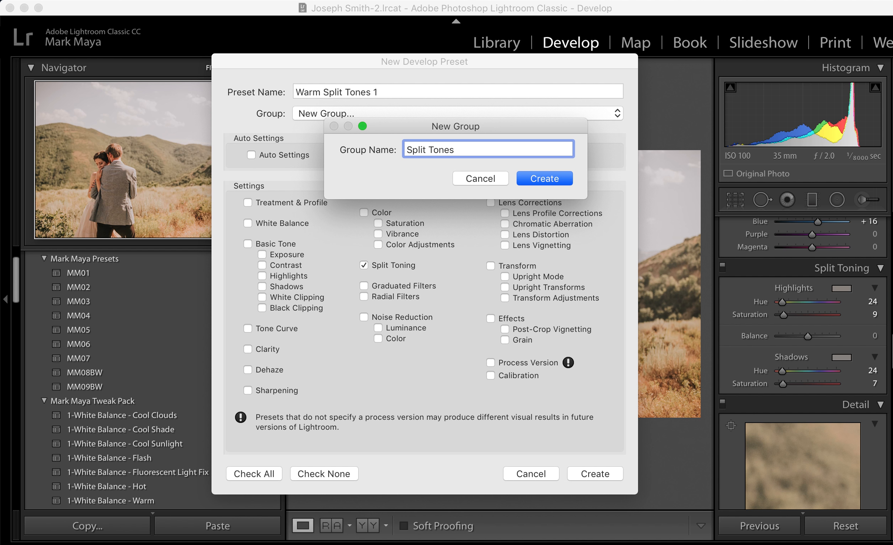
pyautogui.press('Return')
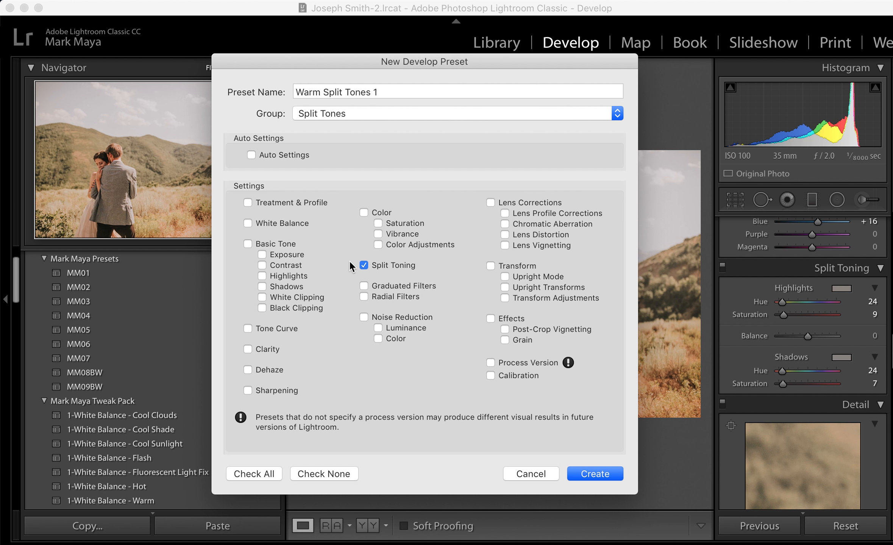
pyautogui.click(585, 473)
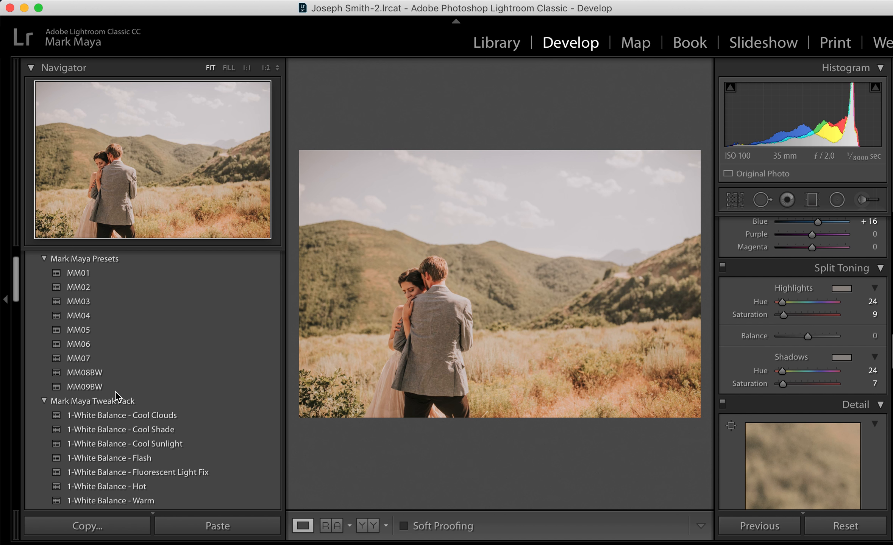
pyautogui.scroll(-10, 118, 390)
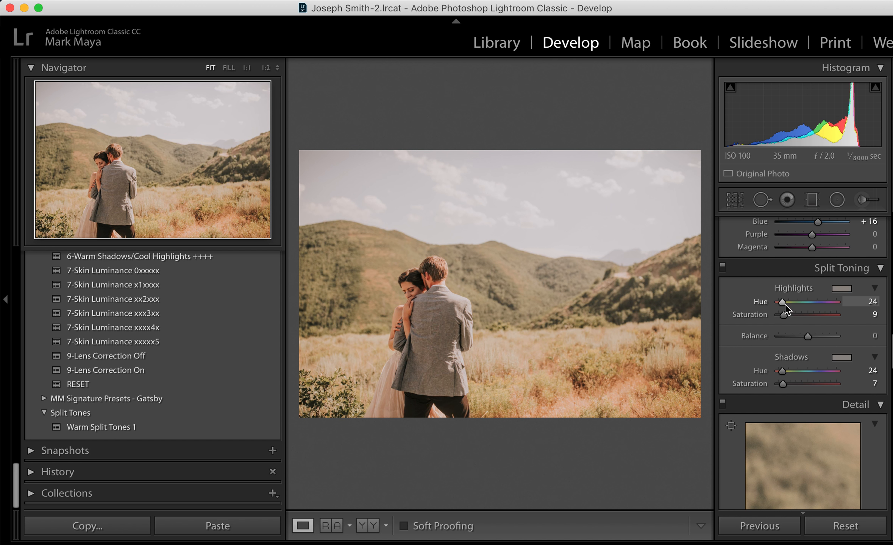
# Set the Split Toning highlights to hue 283, saturation 5, and the shadows hue to 48, inspecting the couple at 1:1.
pyautogui.moveTo(783, 301); pyautogui.dragTo(825, 304)
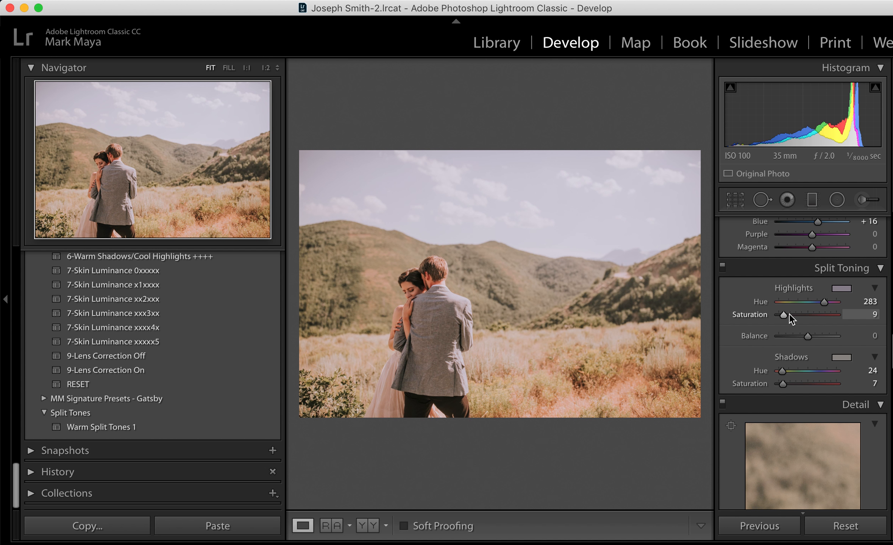
pyautogui.moveTo(783, 314); pyautogui.dragTo(781, 314)
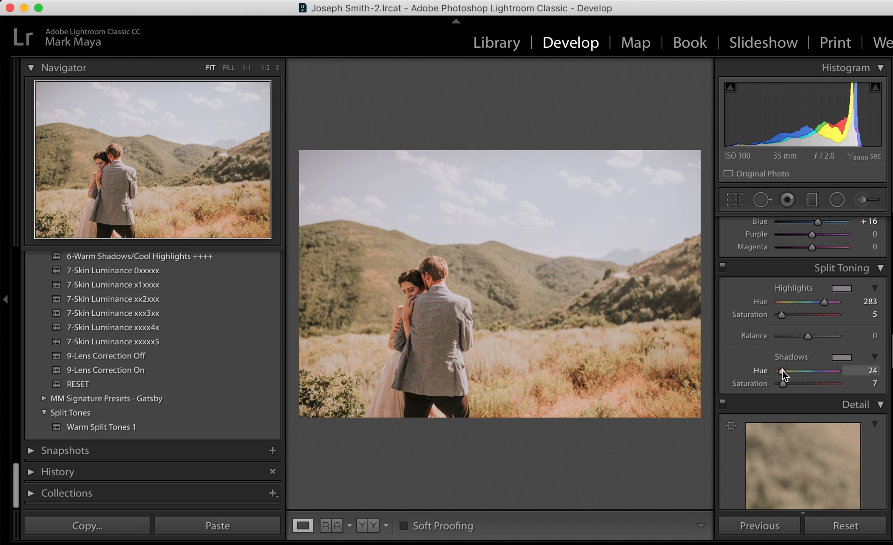
pyautogui.moveTo(782, 371); pyautogui.dragTo(786, 370)
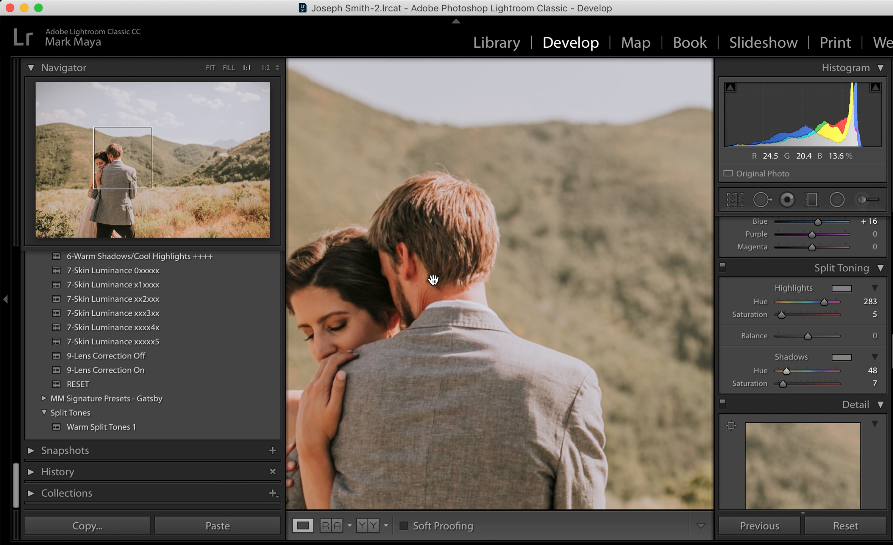
pyautogui.click(436, 279)
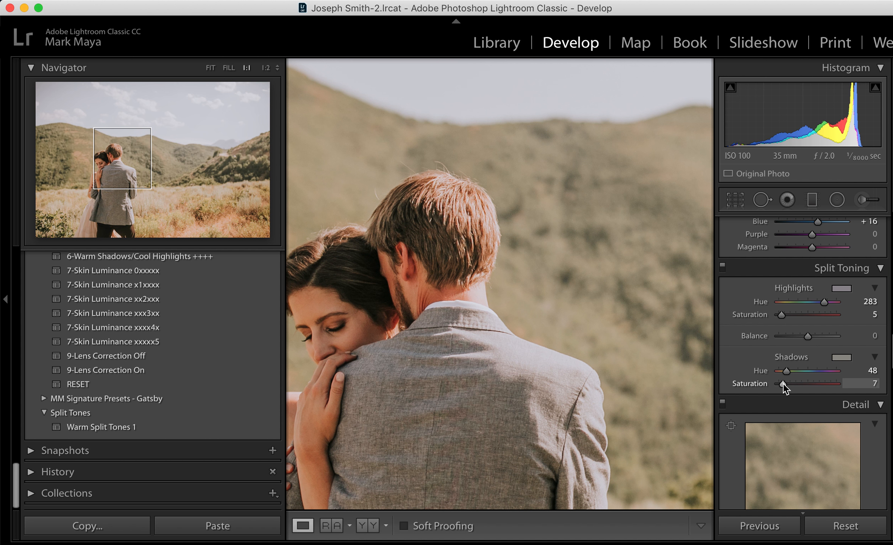
# Set the Split Toning shadows saturation to 5, then try a small positive balance shift on the whole photo and undo it.
pyautogui.moveTo(784, 383); pyautogui.dragTo(782, 383)
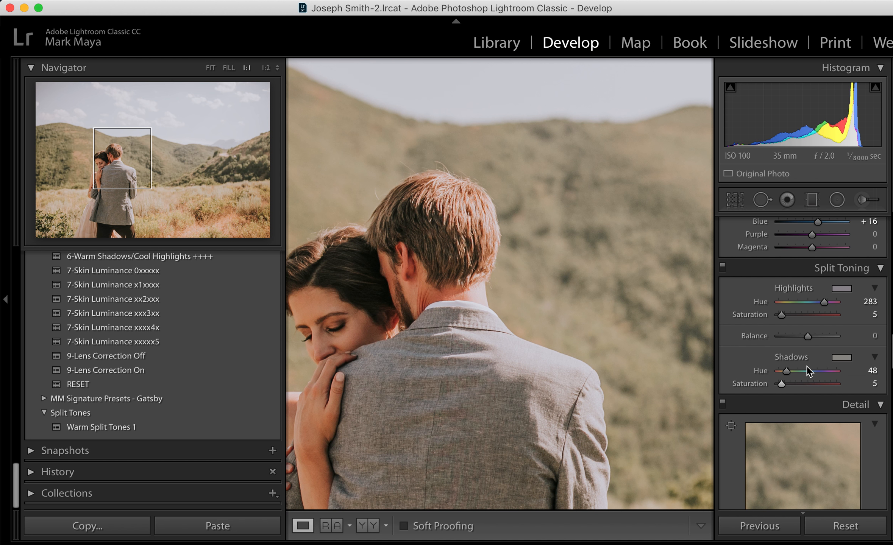
pyautogui.moveTo(450, 340); pyautogui.dragTo(571, 233)
pyautogui.click(632, 345)
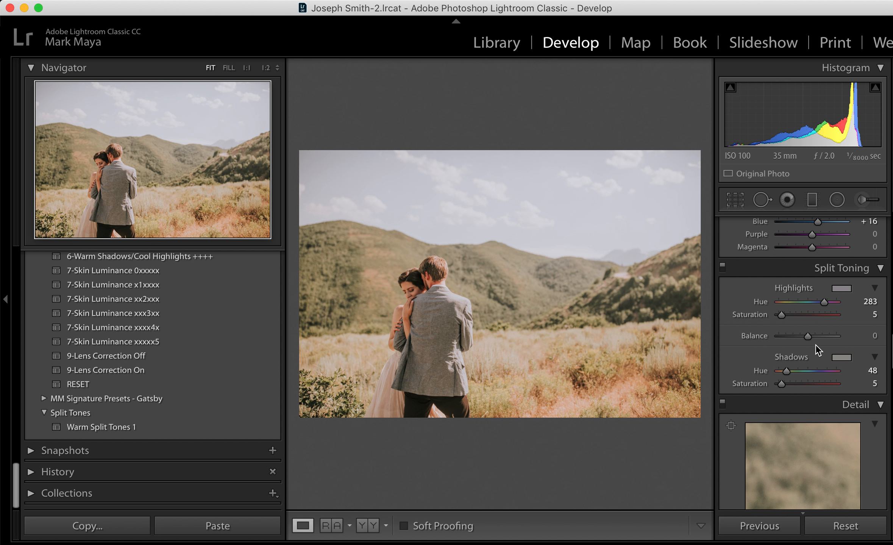
pyautogui.moveTo(807, 335)
pyautogui.mouseDown()
pyautogui.moveTo(828, 337)
pyautogui.moveTo(789, 338)
pyautogui.moveTo(818, 338)
pyautogui.moveTo(811, 337)
pyautogui.mouseUp()
pyautogui.press('super+z')
# Save the Split Toning settings as a new develop preset named "Warm Split Tones 2" in the Split Tones group.
pyautogui.press('super+shift+n')
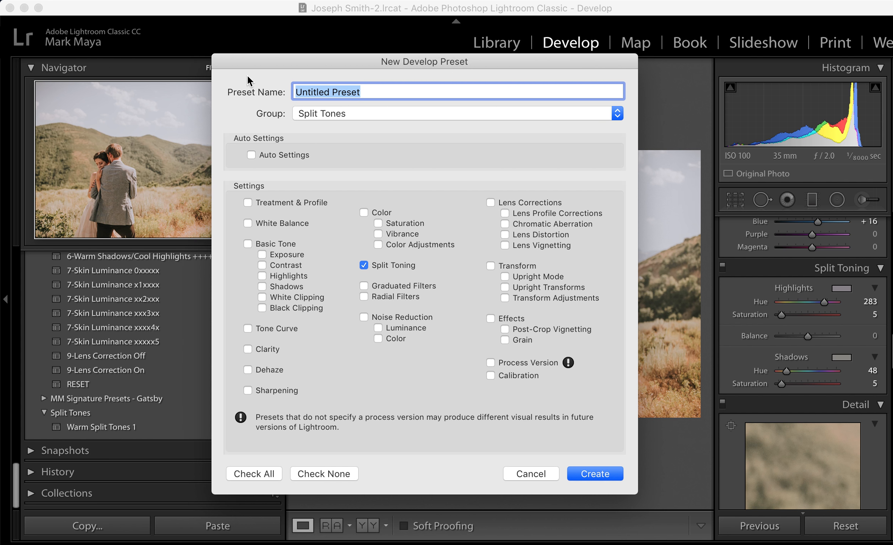
pyautogui.write('Warm ')
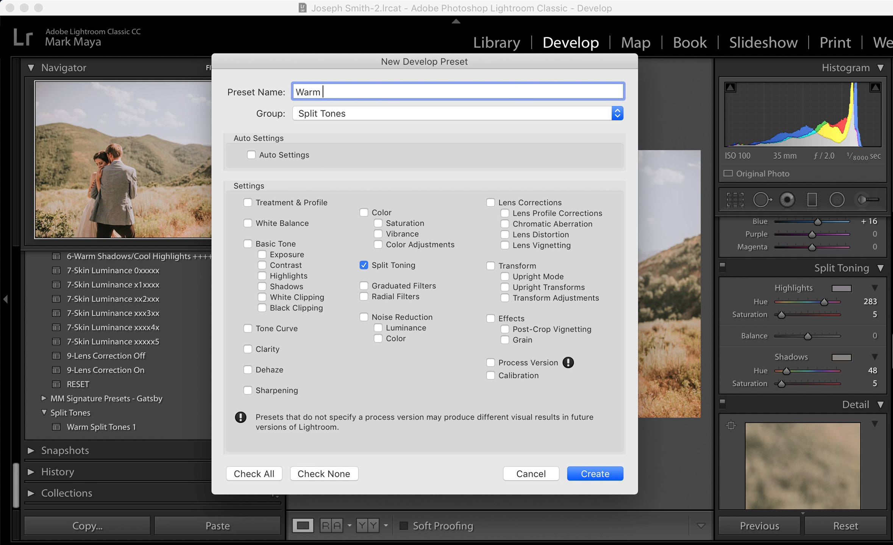
pyautogui.write('Split Tones 2')
pyautogui.click(601, 473)
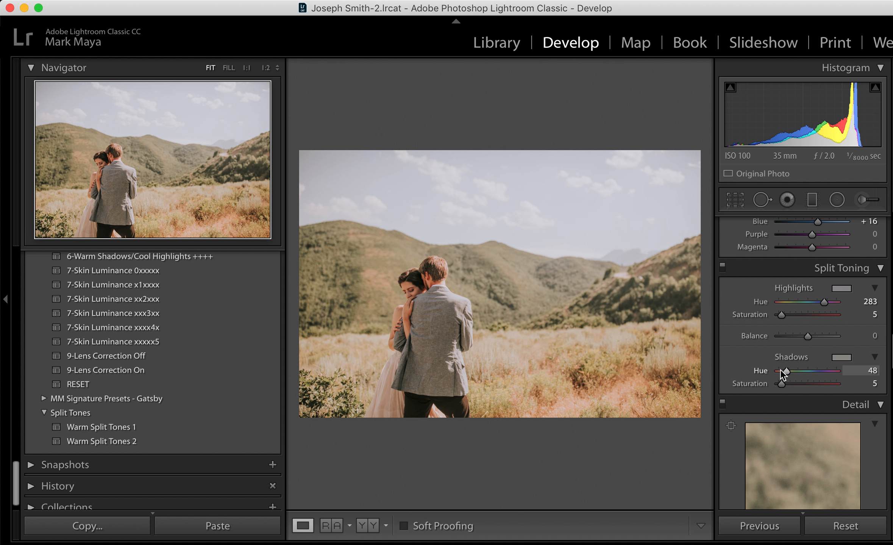
# Set the Split Toning balance to +50, the highlights to hue 0, saturation 2, and the shadows to hue 359, saturation 10.
pyautogui.moveTo(808, 338); pyautogui.dragTo(821, 337)
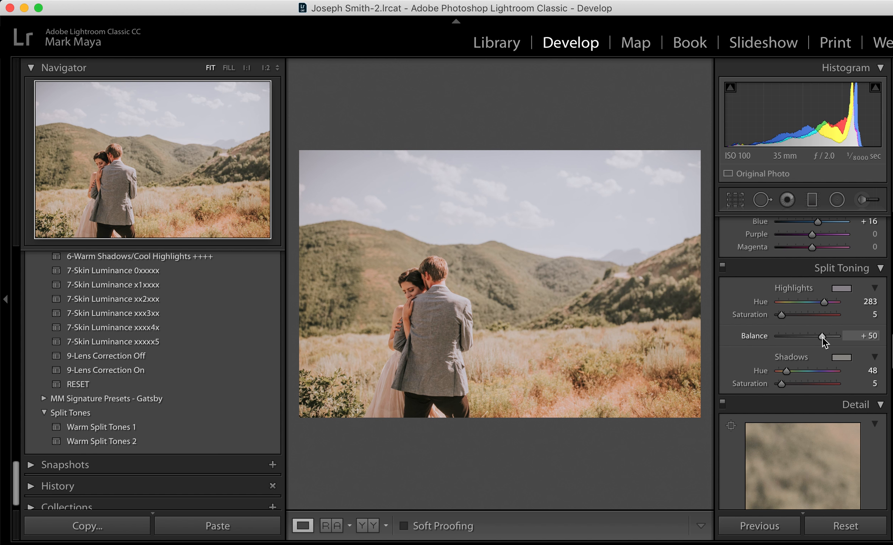
pyautogui.moveTo(786, 370); pyautogui.dragTo(820, 370)
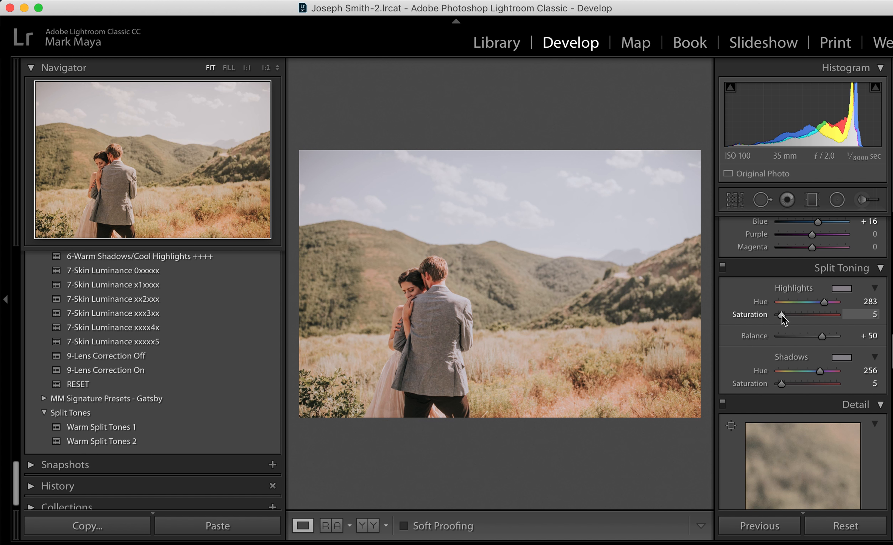
pyautogui.moveTo(824, 300); pyautogui.dragTo(778, 301)
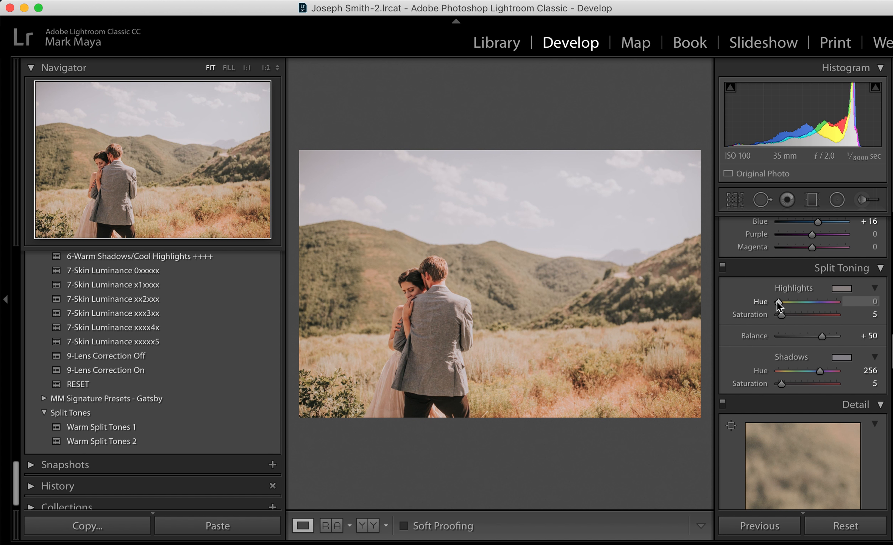
pyautogui.moveTo(780, 316); pyautogui.dragTo(778, 316)
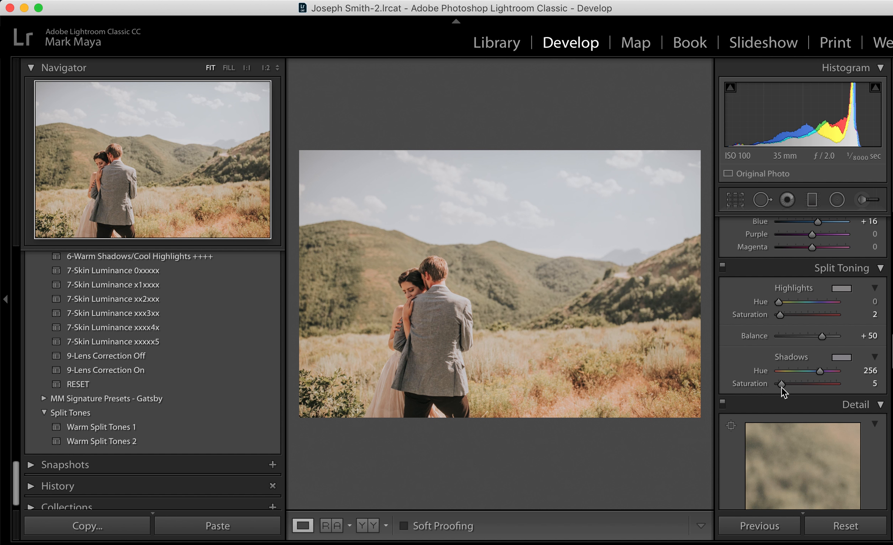
pyautogui.moveTo(819, 370)
pyautogui.mouseDown()
pyautogui.moveTo(771, 368)
pyautogui.moveTo(836, 374)
pyautogui.mouseUp()
pyautogui.moveTo(781, 385)
pyautogui.mouseDown()
pyautogui.moveTo(795, 386)
pyautogui.moveTo(784, 383)
pyautogui.mouseUp()
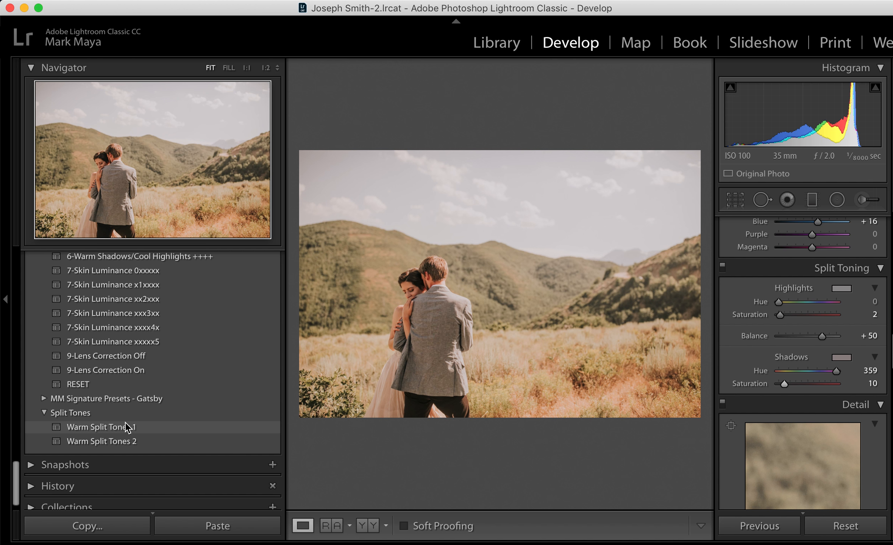
# Apply the Warm Split Tones 1 and Warm Split Tones 2 presets for comparison, then undo both.
pyautogui.click(109, 431)
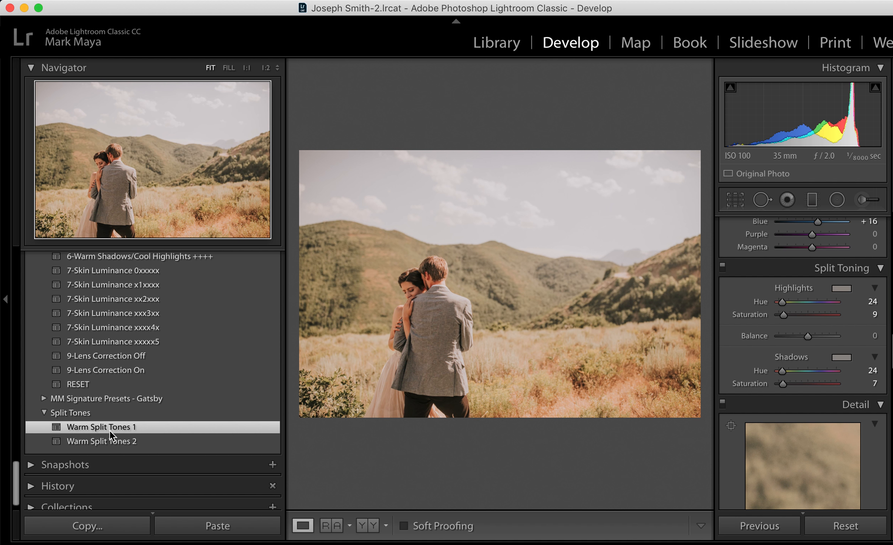
pyautogui.click(117, 441)
pyautogui.press('super+z')
pyautogui.press('super+z')
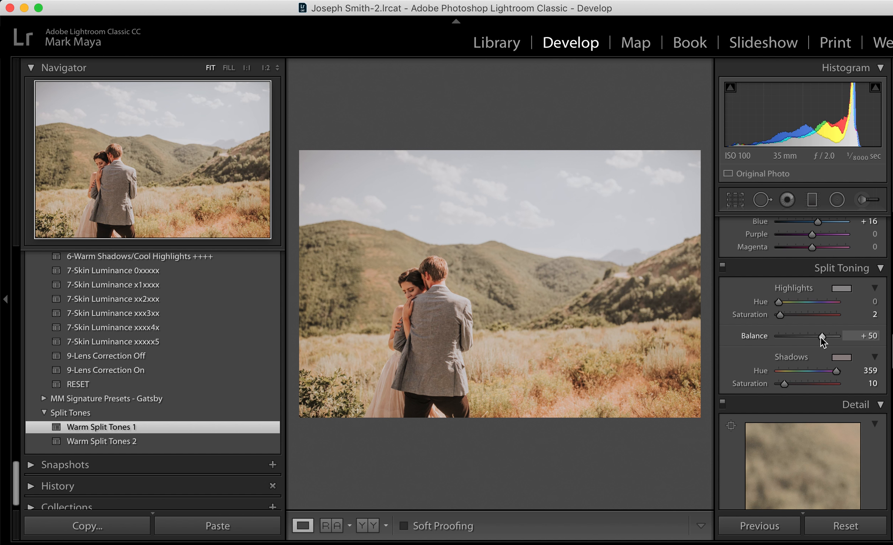
# Set the Split Toning balance to -50, undoing and redoing the change to compare the effect.
pyautogui.moveTo(820, 336); pyautogui.dragTo(792, 336)
pyautogui.press('super+z')
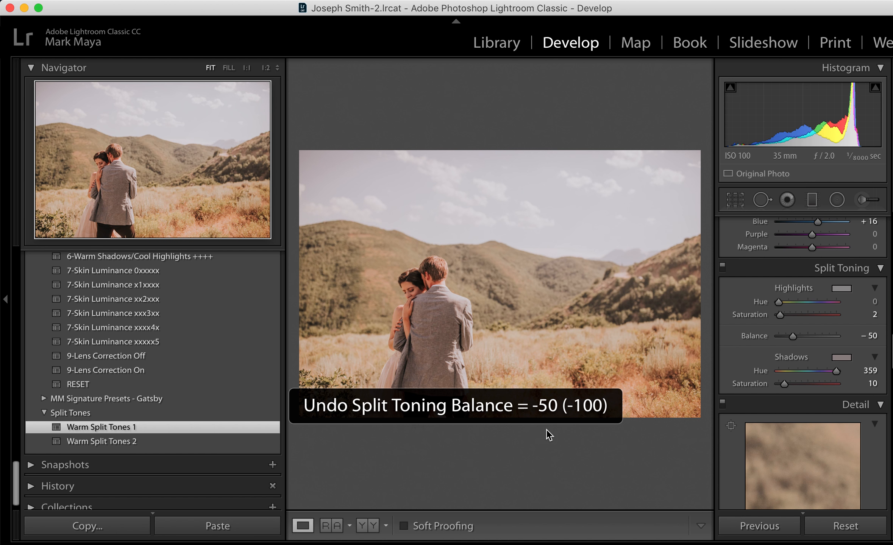
pyautogui.press('super+shift+z')
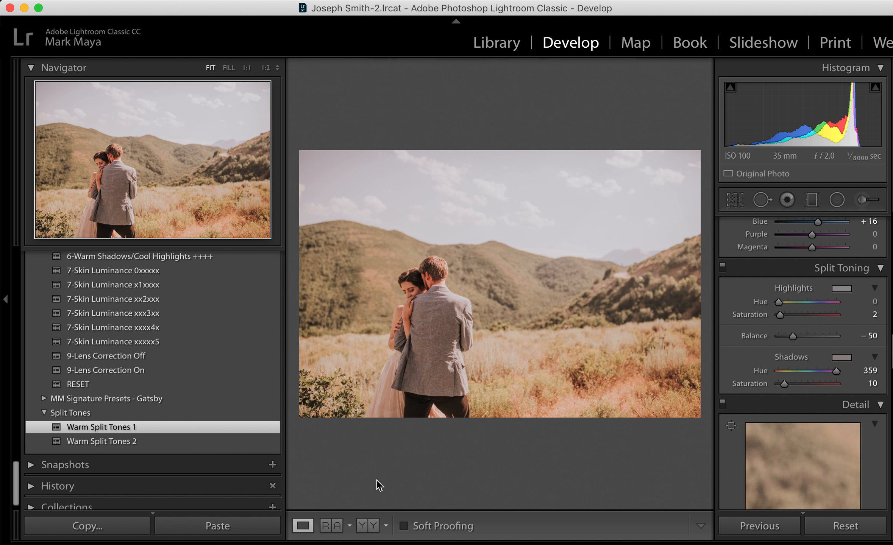
# Save the Split Toning settings as a new develop preset named "Warm Split Tones 3" in the Split Tones group.
pyautogui.press('super+shift+n')
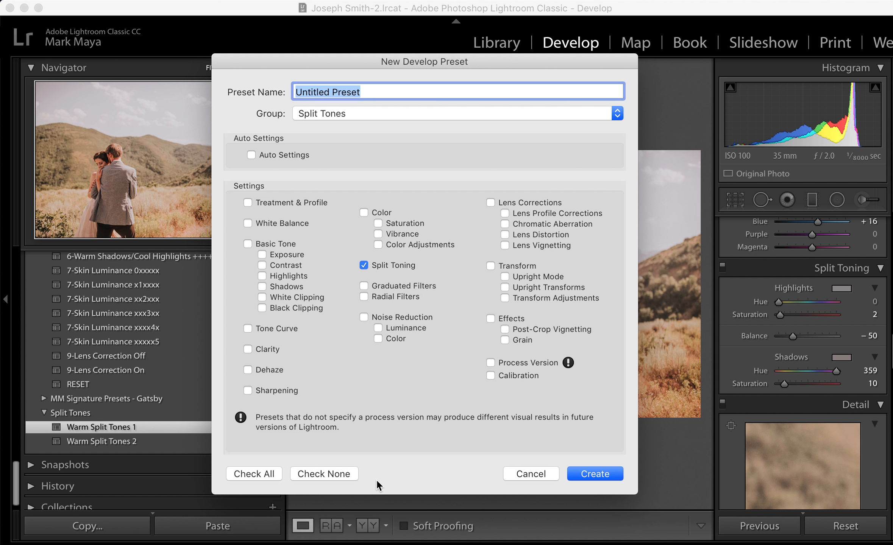
pyautogui.write('Split Tones')
pyautogui.press('BackSpace')
pyautogui.press('BackSpace')
pyautogui.press('BackSpace')
pyautogui.press('BackSpace')
pyautogui.press('BackSpace')
pyautogui.press('BackSpace')
pyautogui.press('BackSpace')
pyautogui.press('BackSpace')
pyautogui.press('BackSpace')
pyautogui.press('BackSpace')
pyautogui.press('BackSpace')
pyautogui.write('WRM')
pyautogui.press('BackSpace')
pyautogui.press('BackSpace')
pyautogui.write('AR')
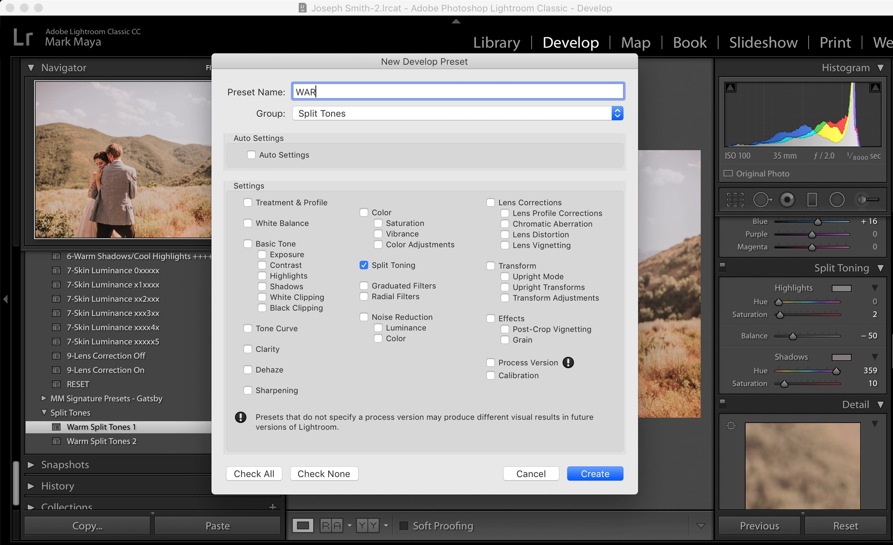
pyautogui.press('BackSpace')
pyautogui.press('BackSpace')
pyautogui.write('arm Split Tones 2')
pyautogui.press('BackSpace')
pyautogui.write('3')
pyautogui.click(594, 474)
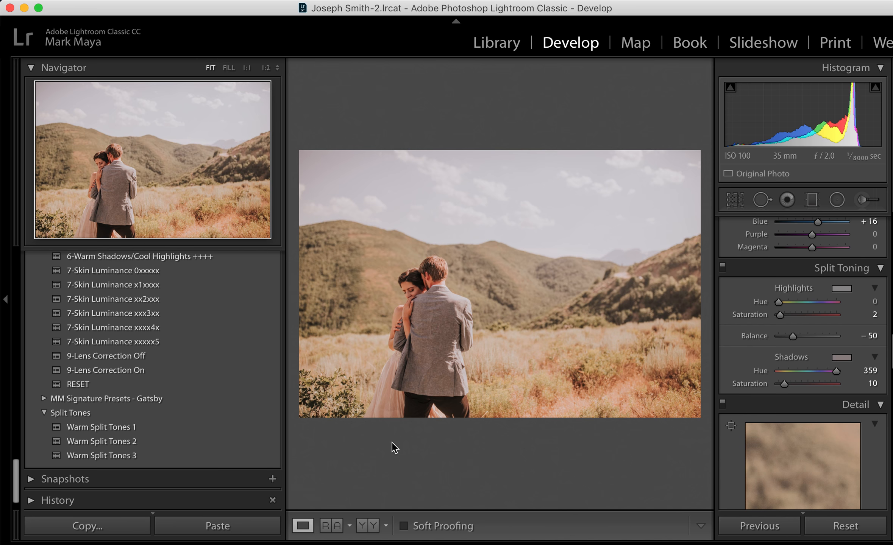
# Apply Warm Split Tones 1, 2 and 3 in turn to compare them, then undo the last preset.
pyautogui.click(120, 427)
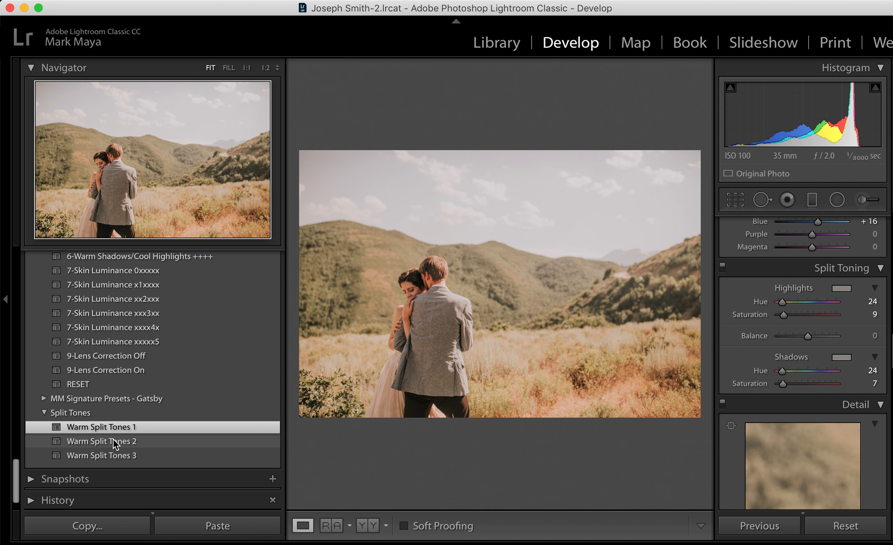
pyautogui.click(114, 442)
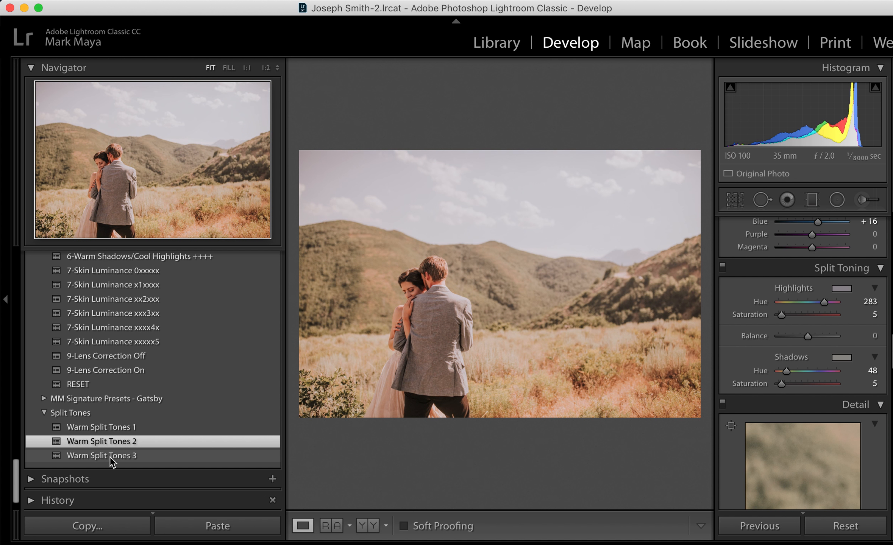
pyautogui.click(109, 458)
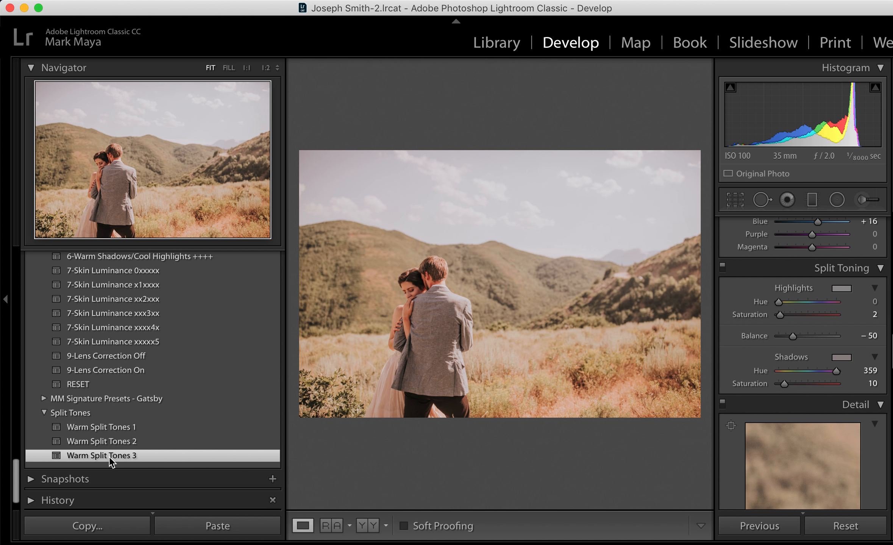
pyautogui.press('super+z')
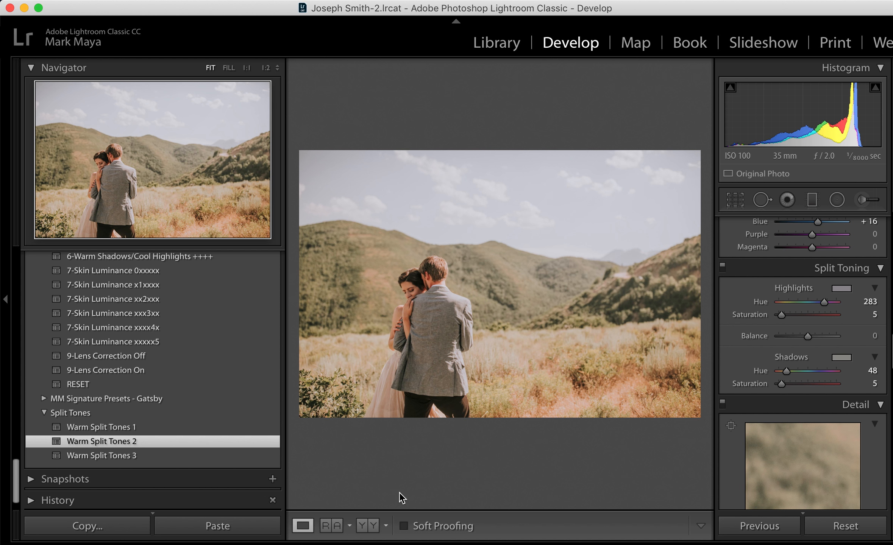
# Bring up the next image, the chart of colour meanings.
pyautogui.press('Right')
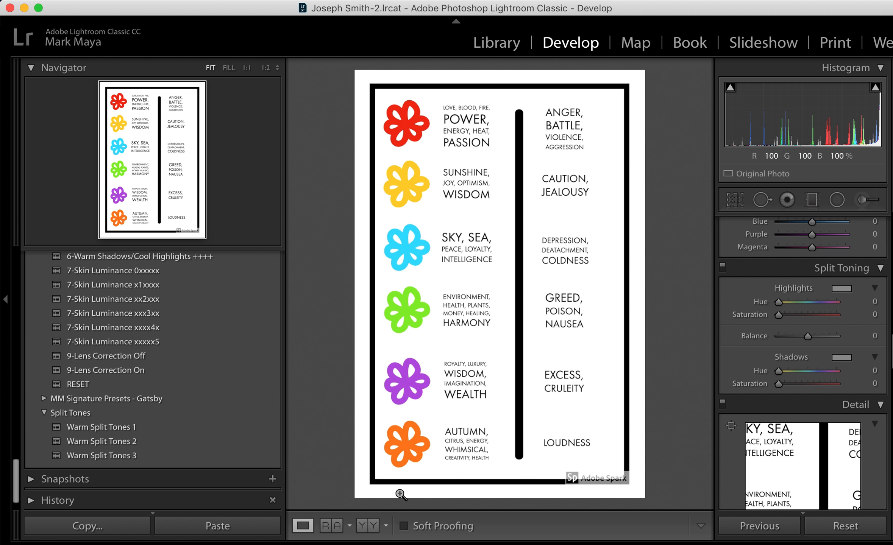